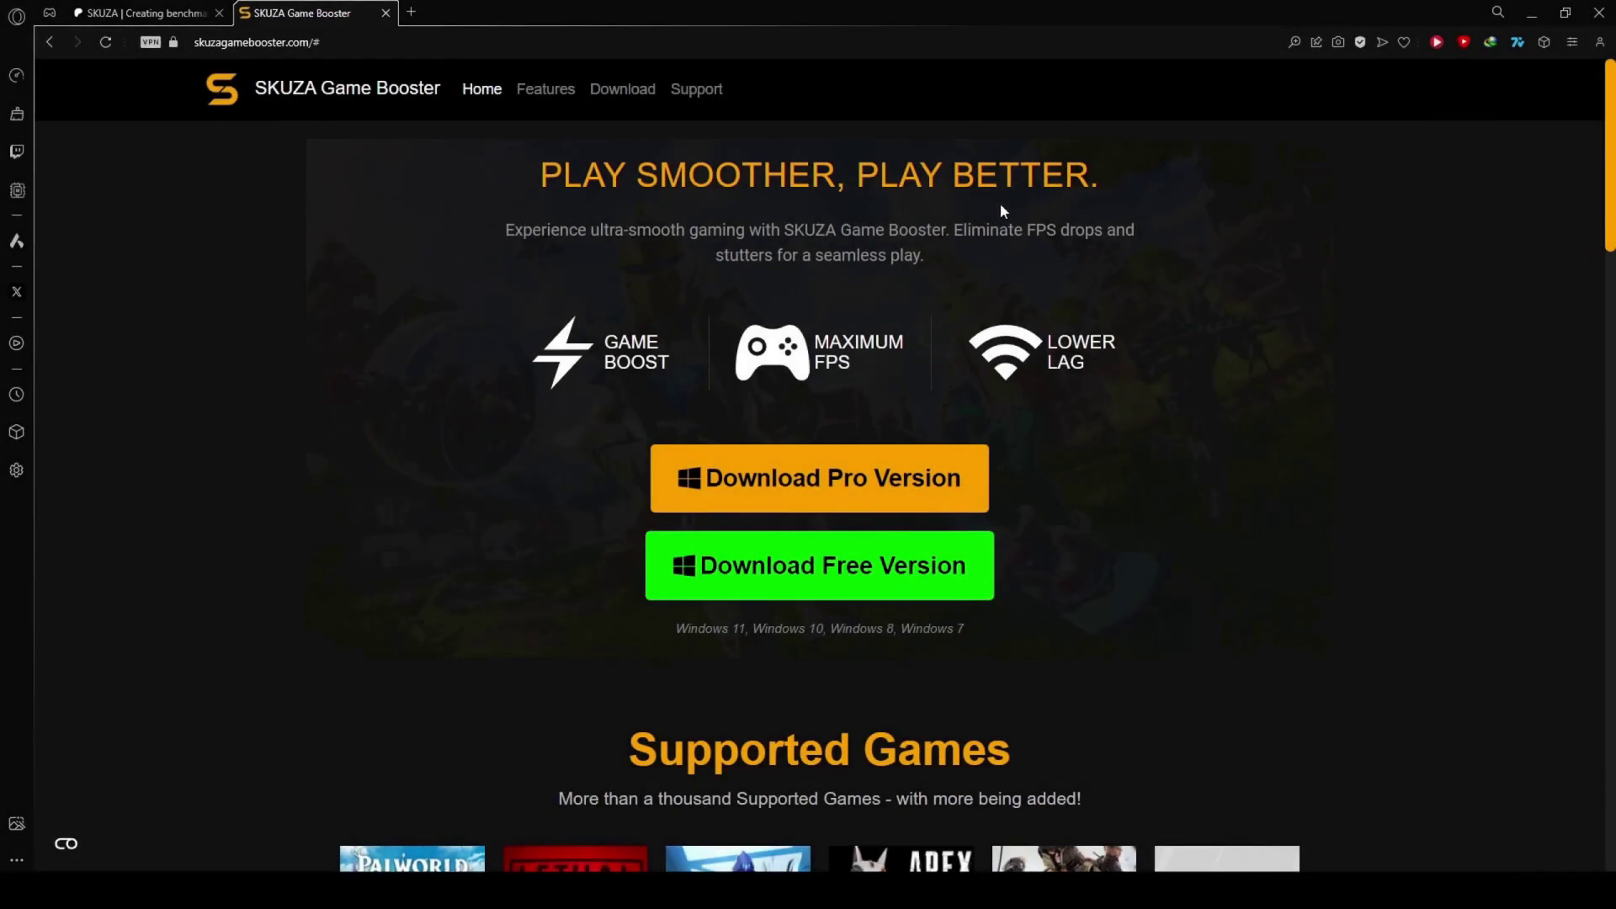
{"action": "scroll", "coordinate": [808, 505], "scroll_direction": "down", "scroll_amount": 2}
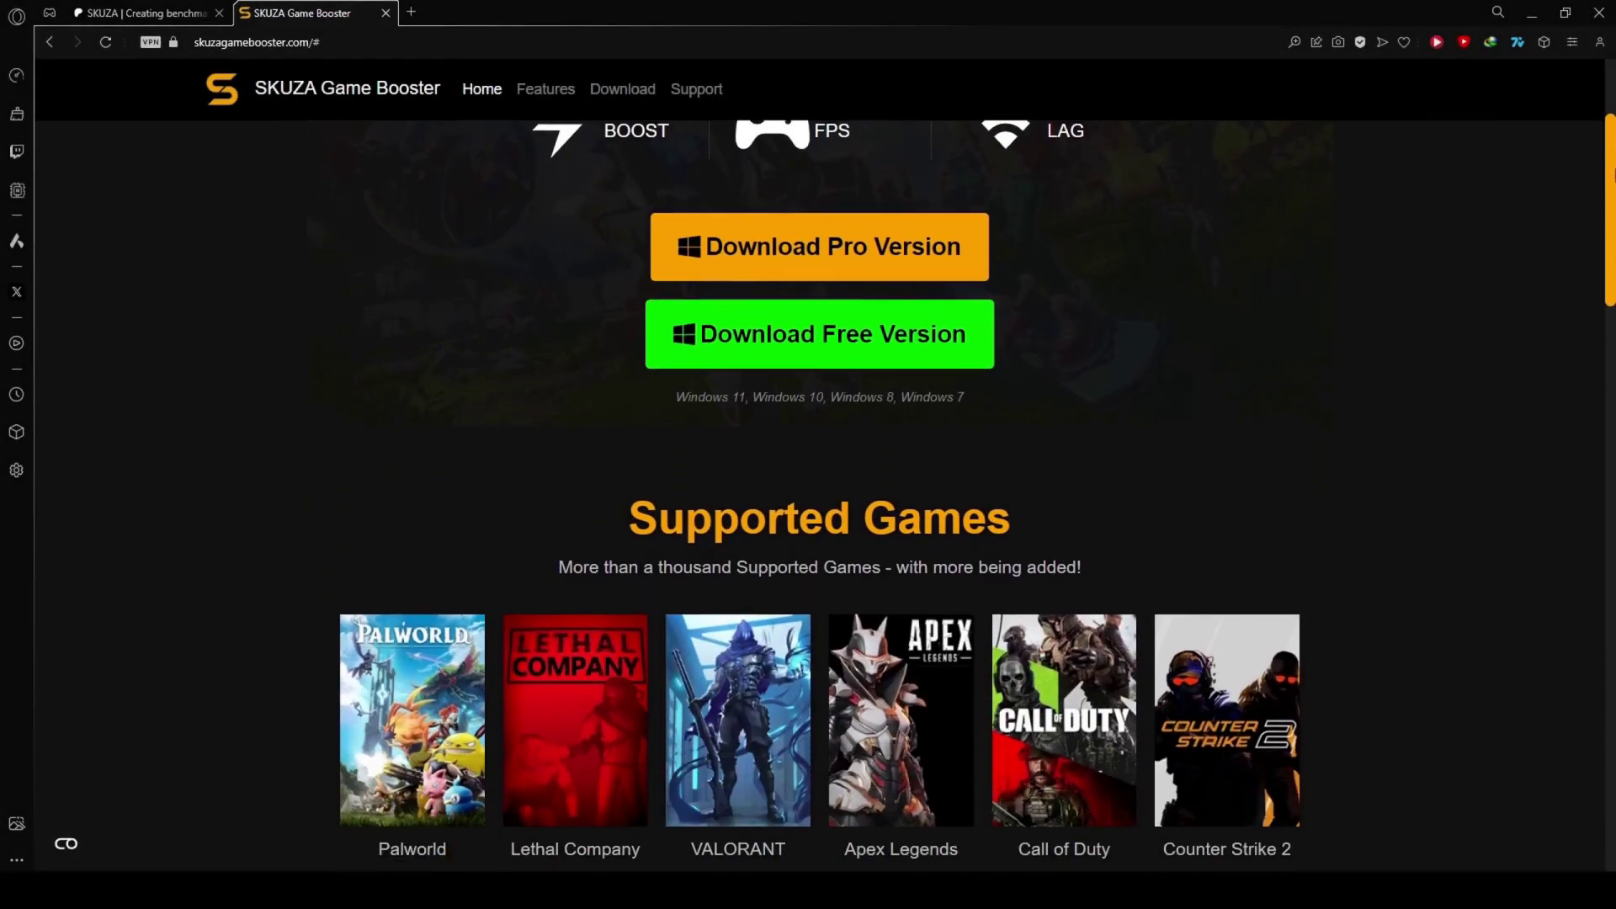
{"action": "scroll", "coordinate": [808, 505], "scroll_direction": "down", "scroll_amount": 1}
{"action": "scroll", "coordinate": [808, 505], "scroll_direction": "down", "scroll_amount": 2}
{"action": "scroll", "coordinate": [858, 846], "scroll_direction": "down", "scroll_amount": 1}
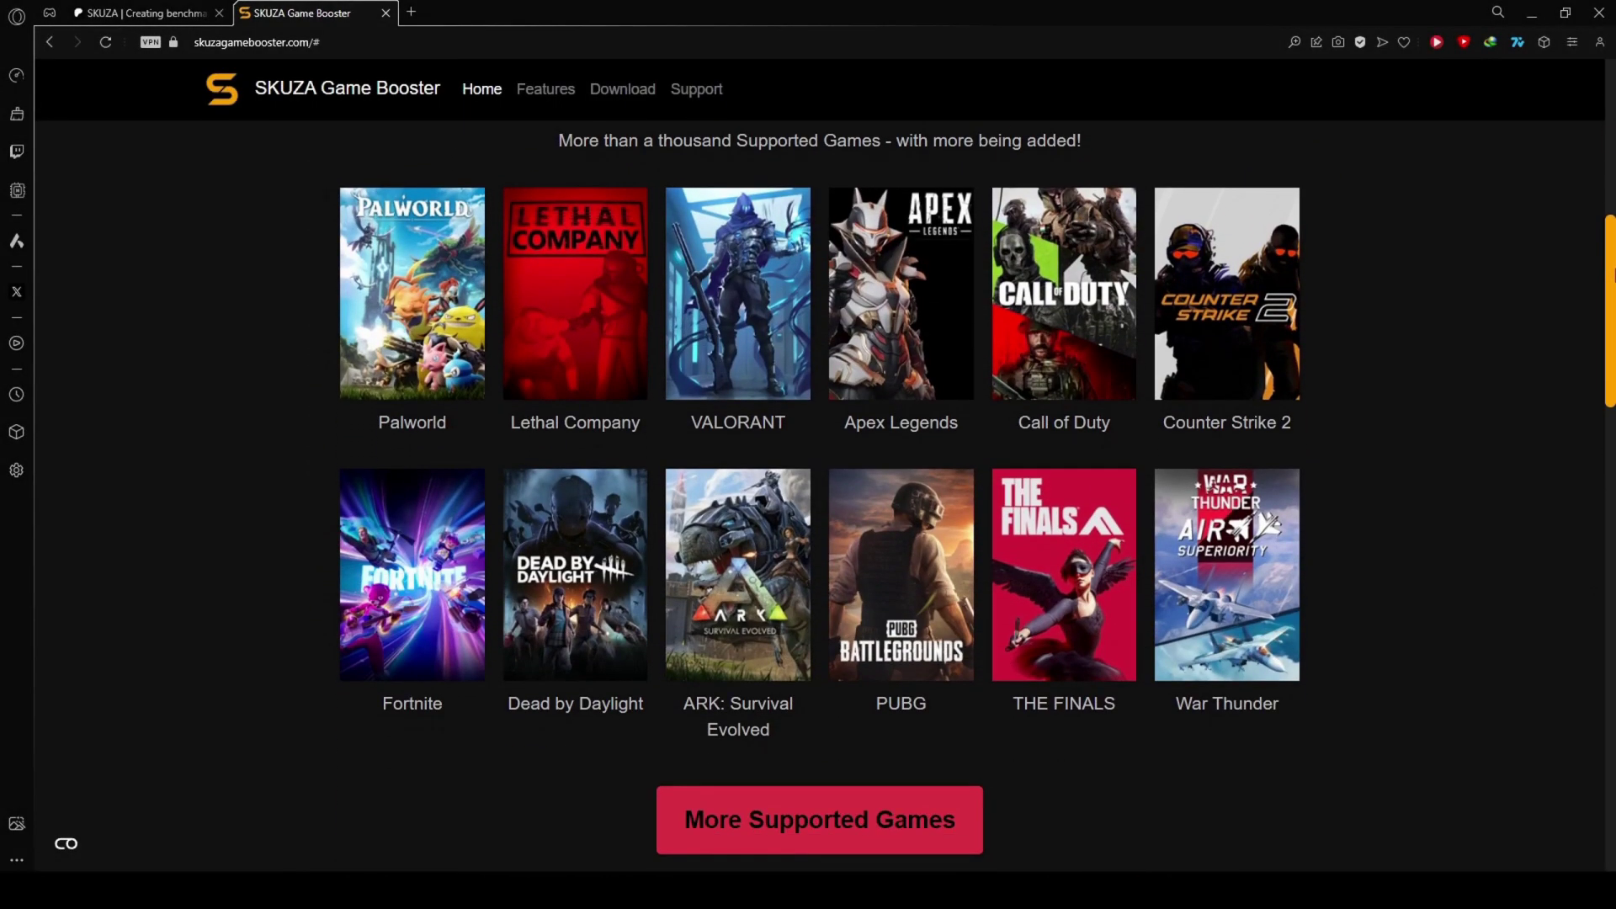
- Browse the full supported games list, searching it for Batman titles
{"action": "left_click", "coordinate": [862, 827]}
{"action": "left_click", "coordinate": [703, 181]}
{"action": "type", "text": "bat"}
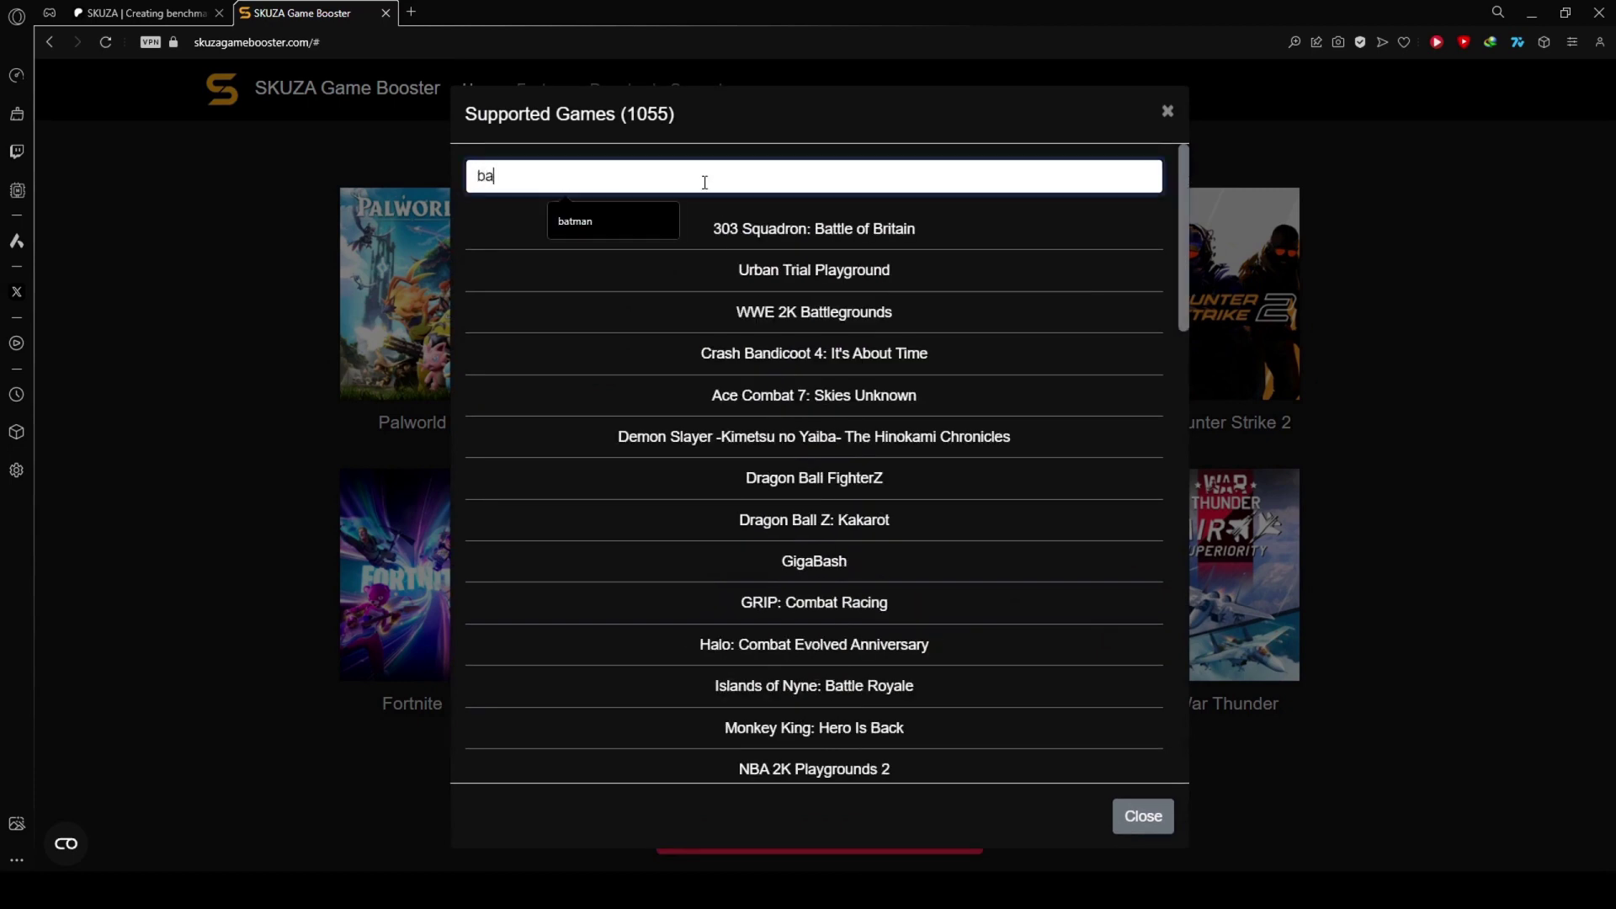
{"action": "type", "text": "man"}
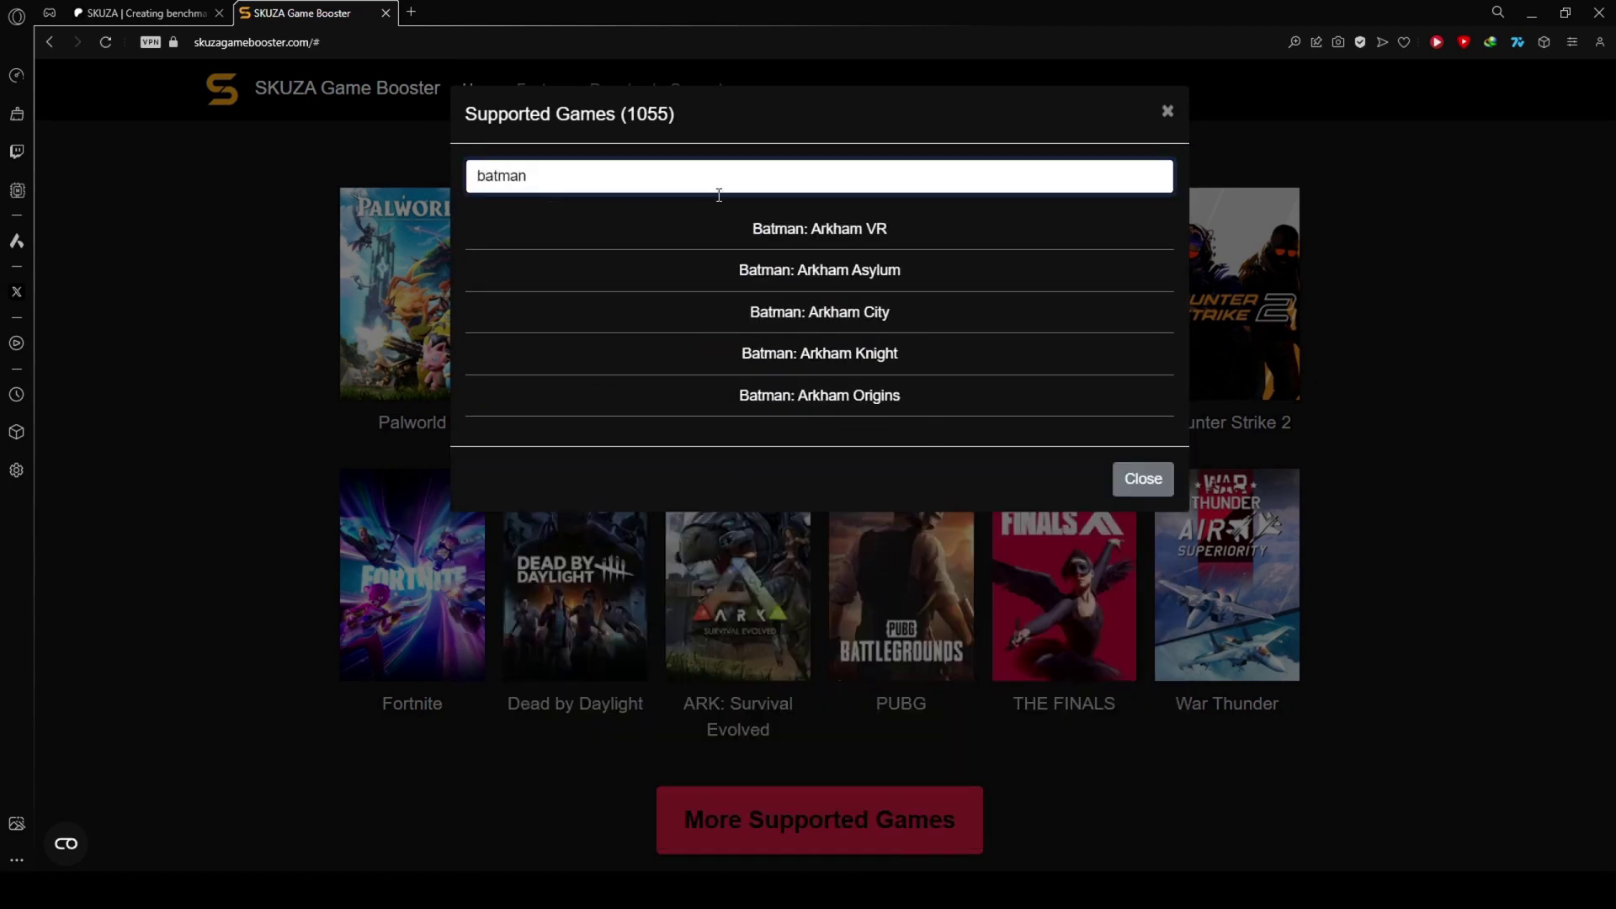
{"action": "left_click", "coordinate": [1167, 111]}
{"action": "scroll", "coordinate": [1174, 166], "scroll_direction": "up", "scroll_amount": 2}
{"action": "scroll", "coordinate": [868, 569], "scroll_direction": "up", "scroll_amount": 3}
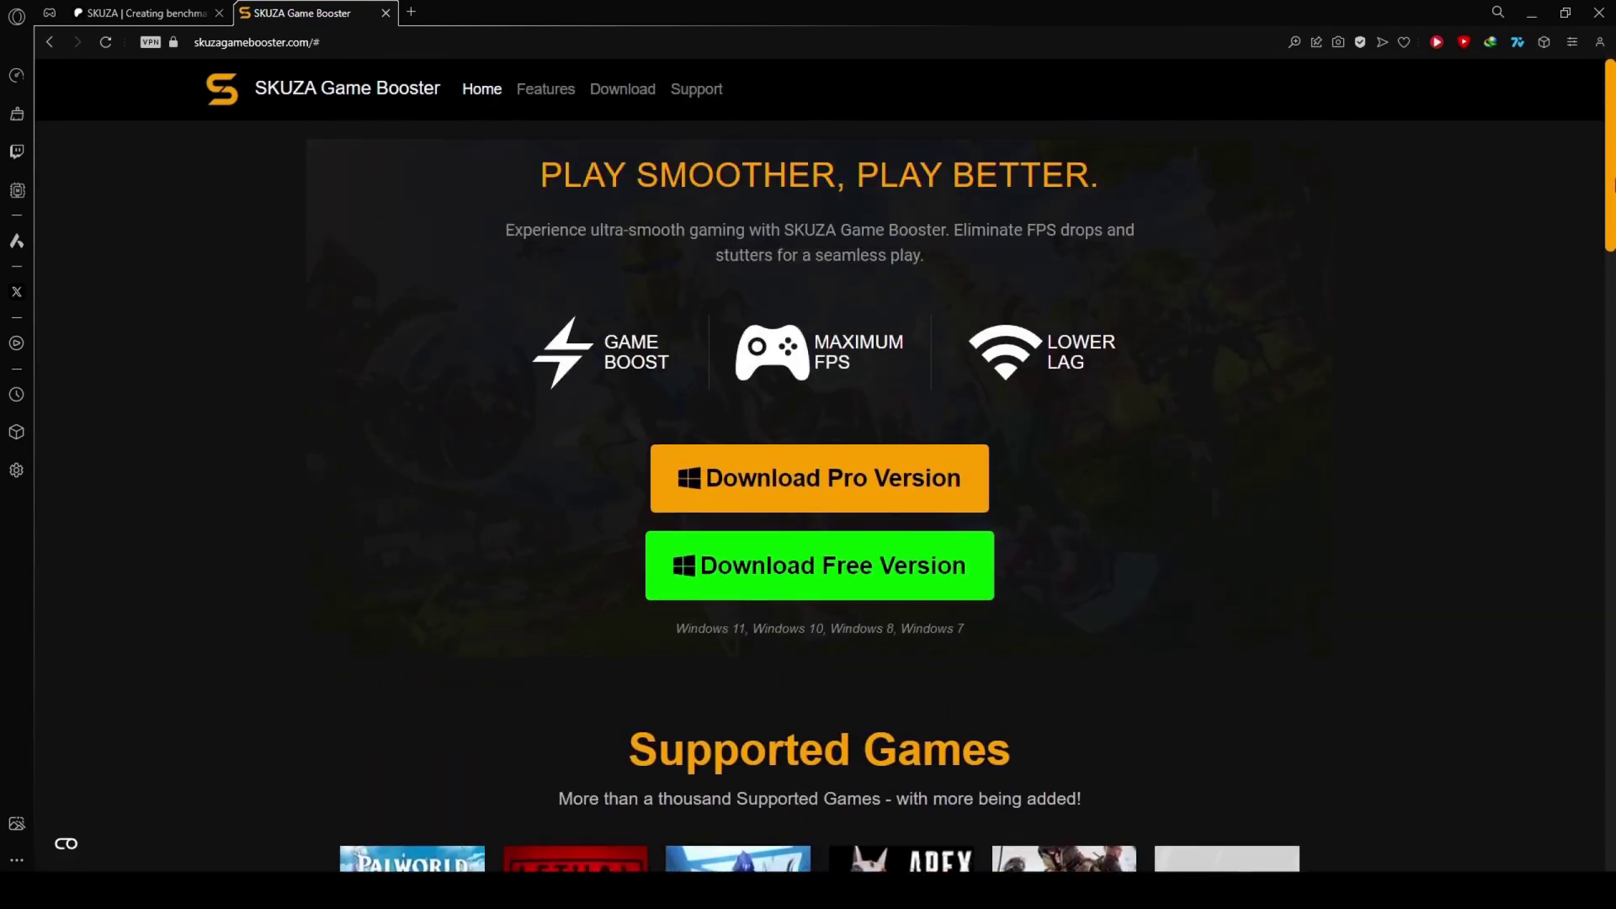
- Download the free version and install it to the default folder, bypassing the SmartScreen warning
{"action": "left_click", "coordinate": [868, 569]}
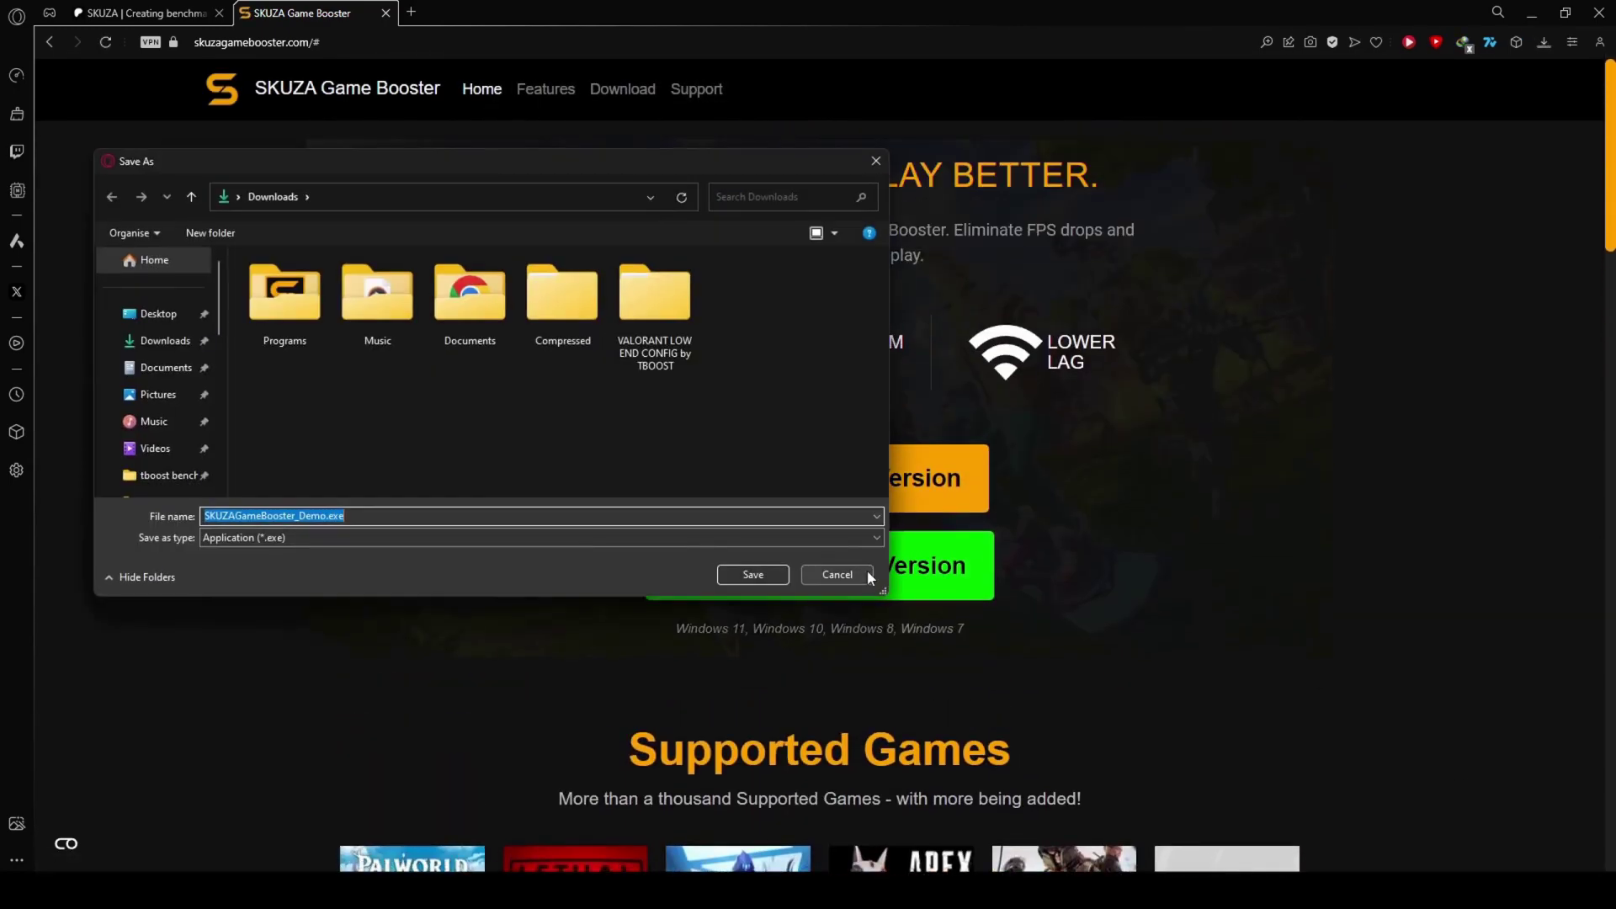
{"action": "left_click", "coordinate": [742, 576]}
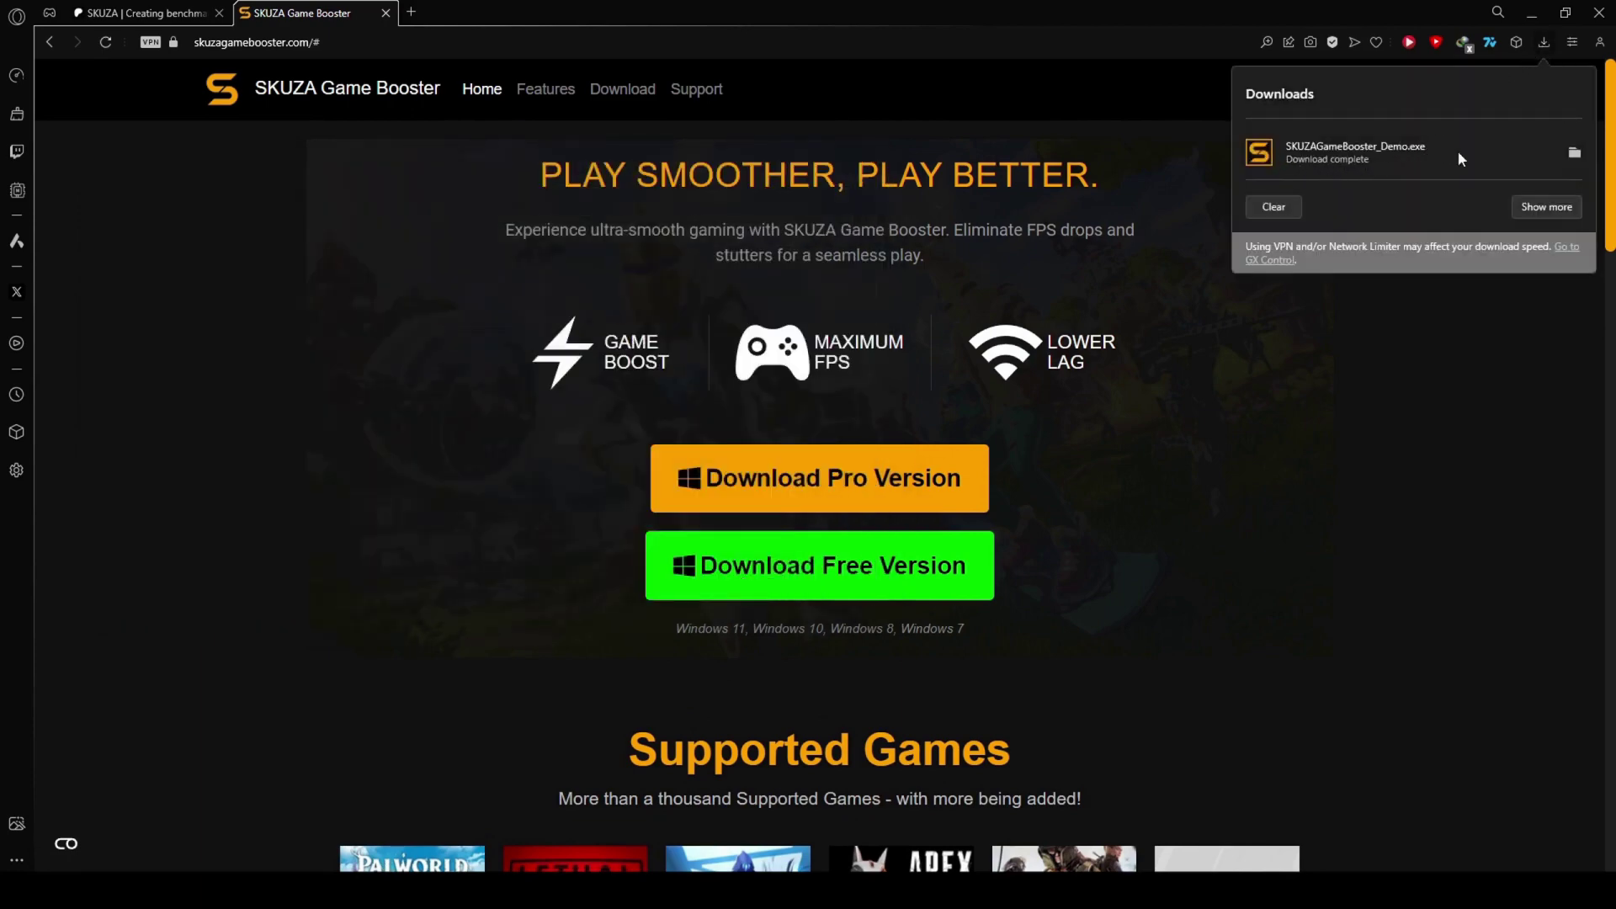
{"action": "left_click", "coordinate": [1338, 149]}
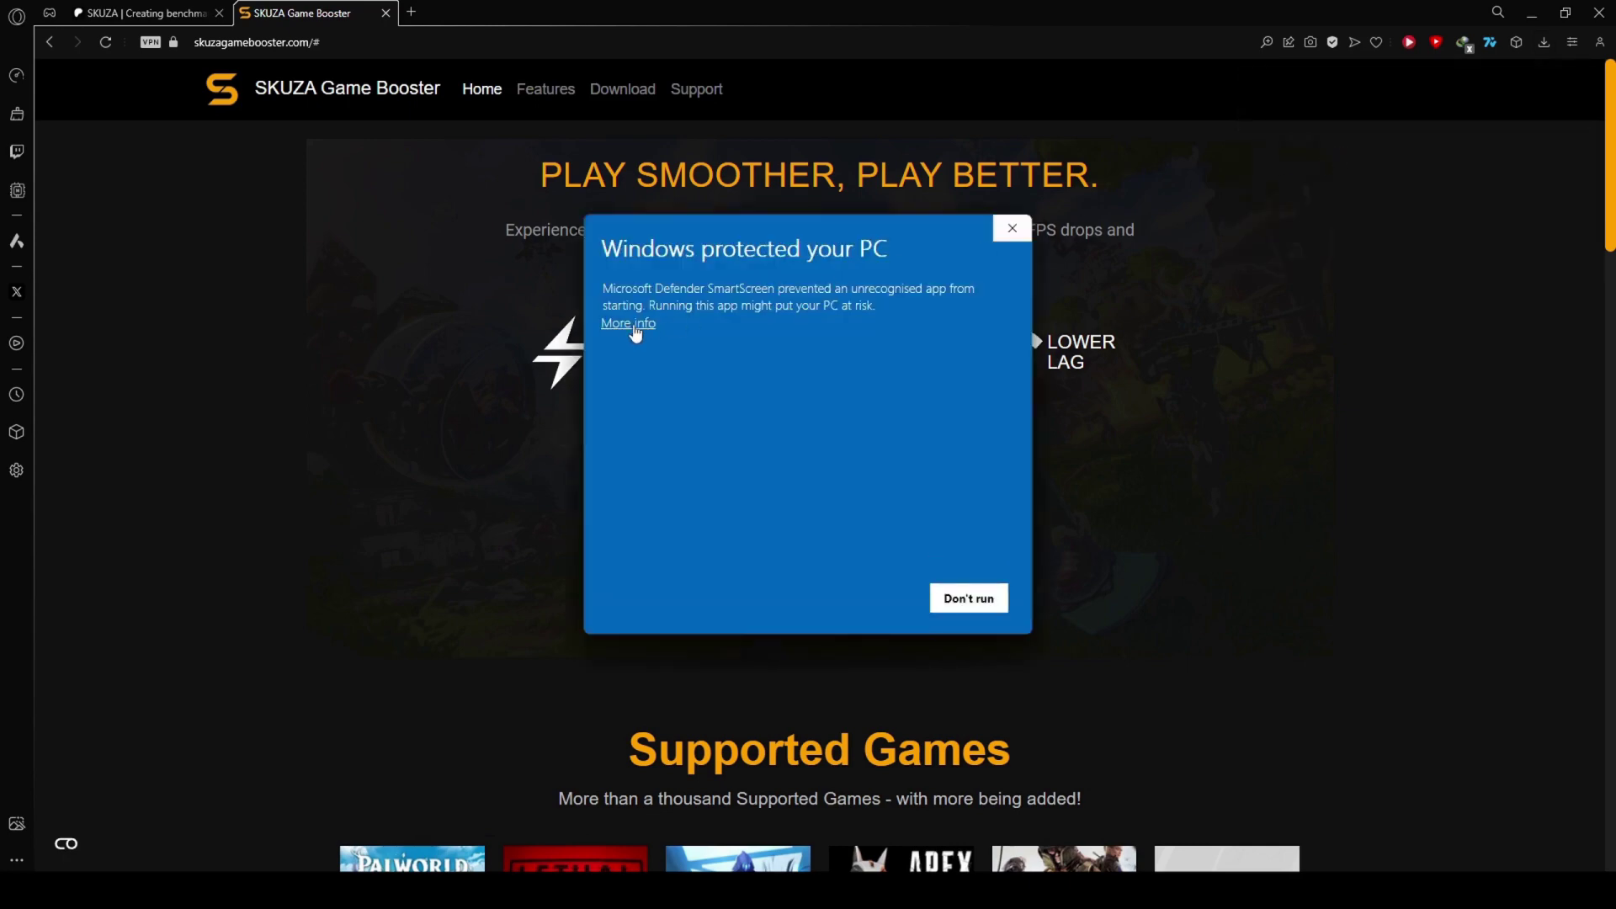
{"action": "left_click", "coordinate": [633, 324]}
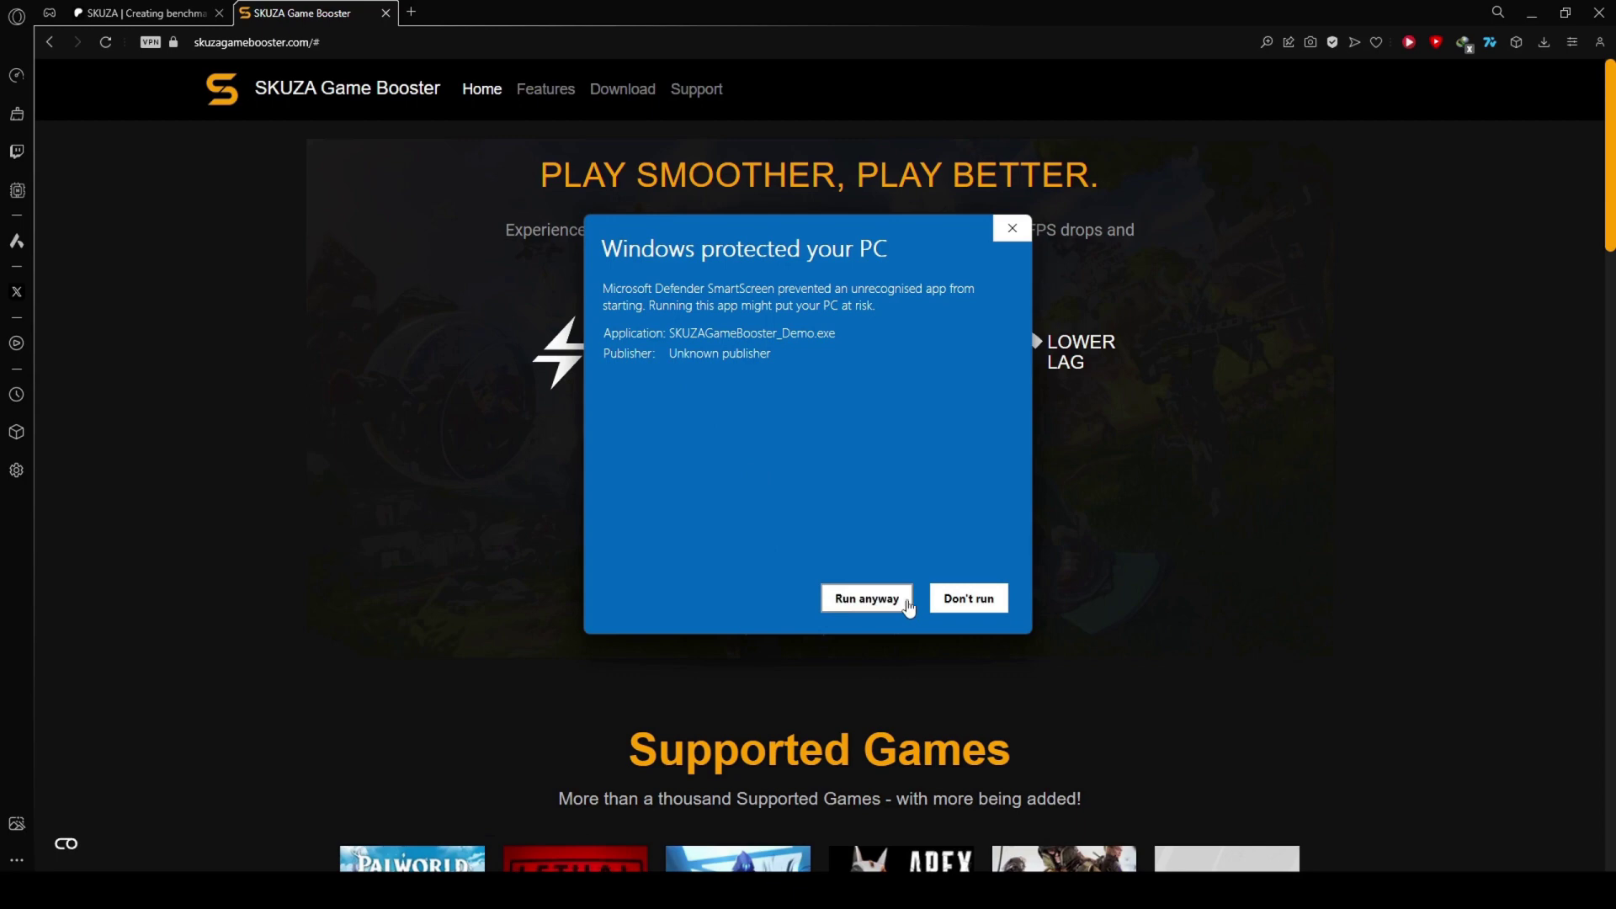
{"action": "left_click", "coordinate": [862, 603]}
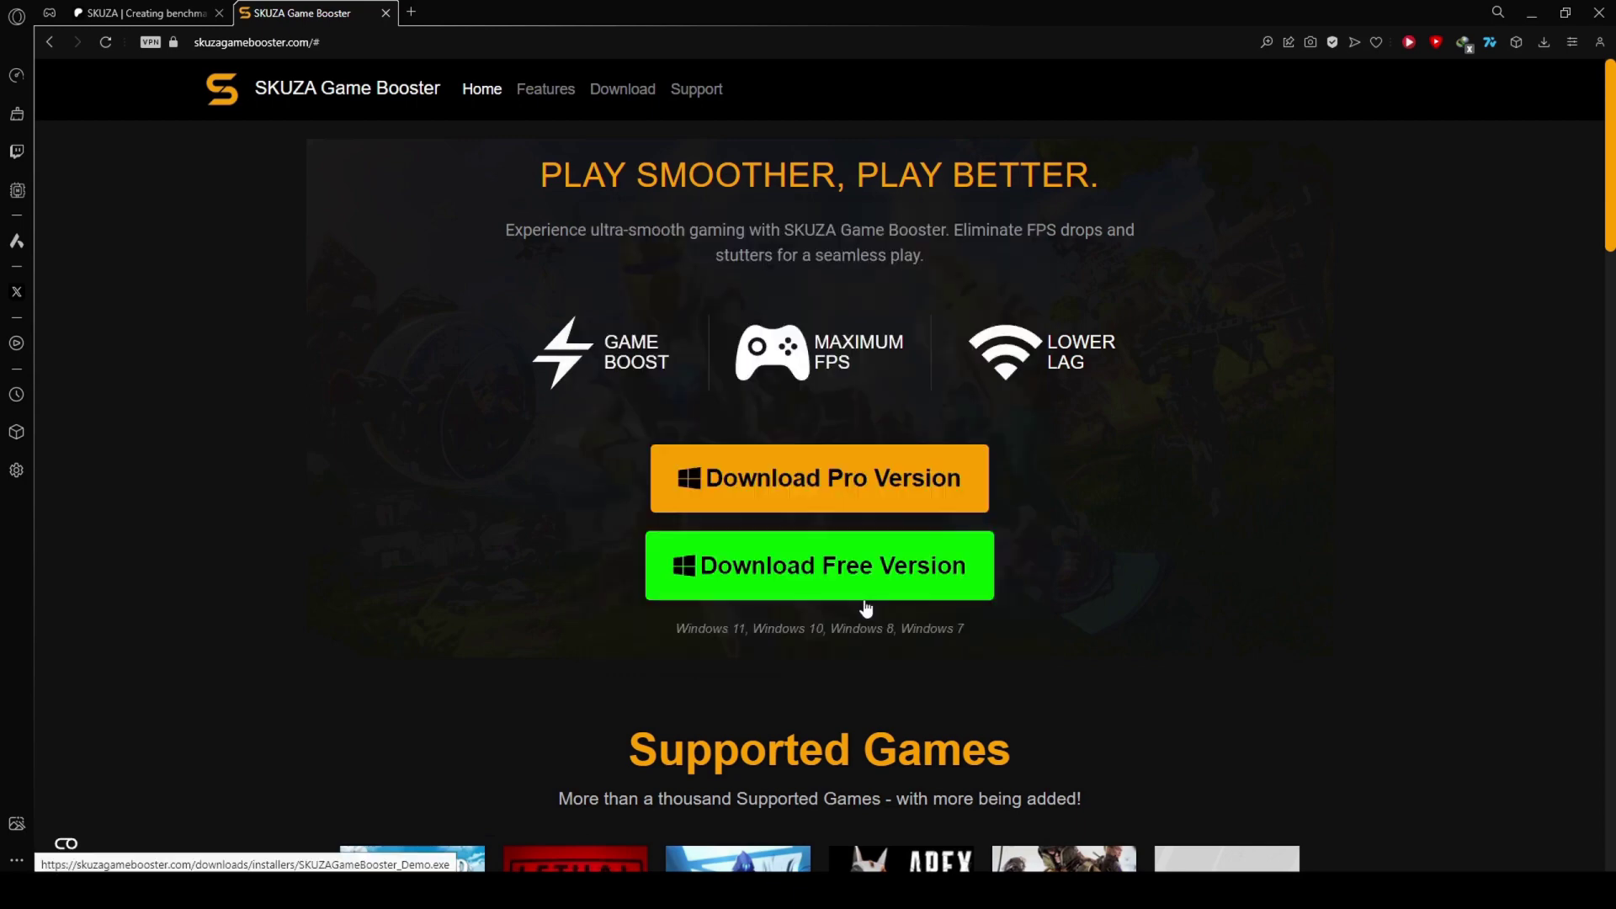
{"action": "left_click", "coordinate": [905, 584]}
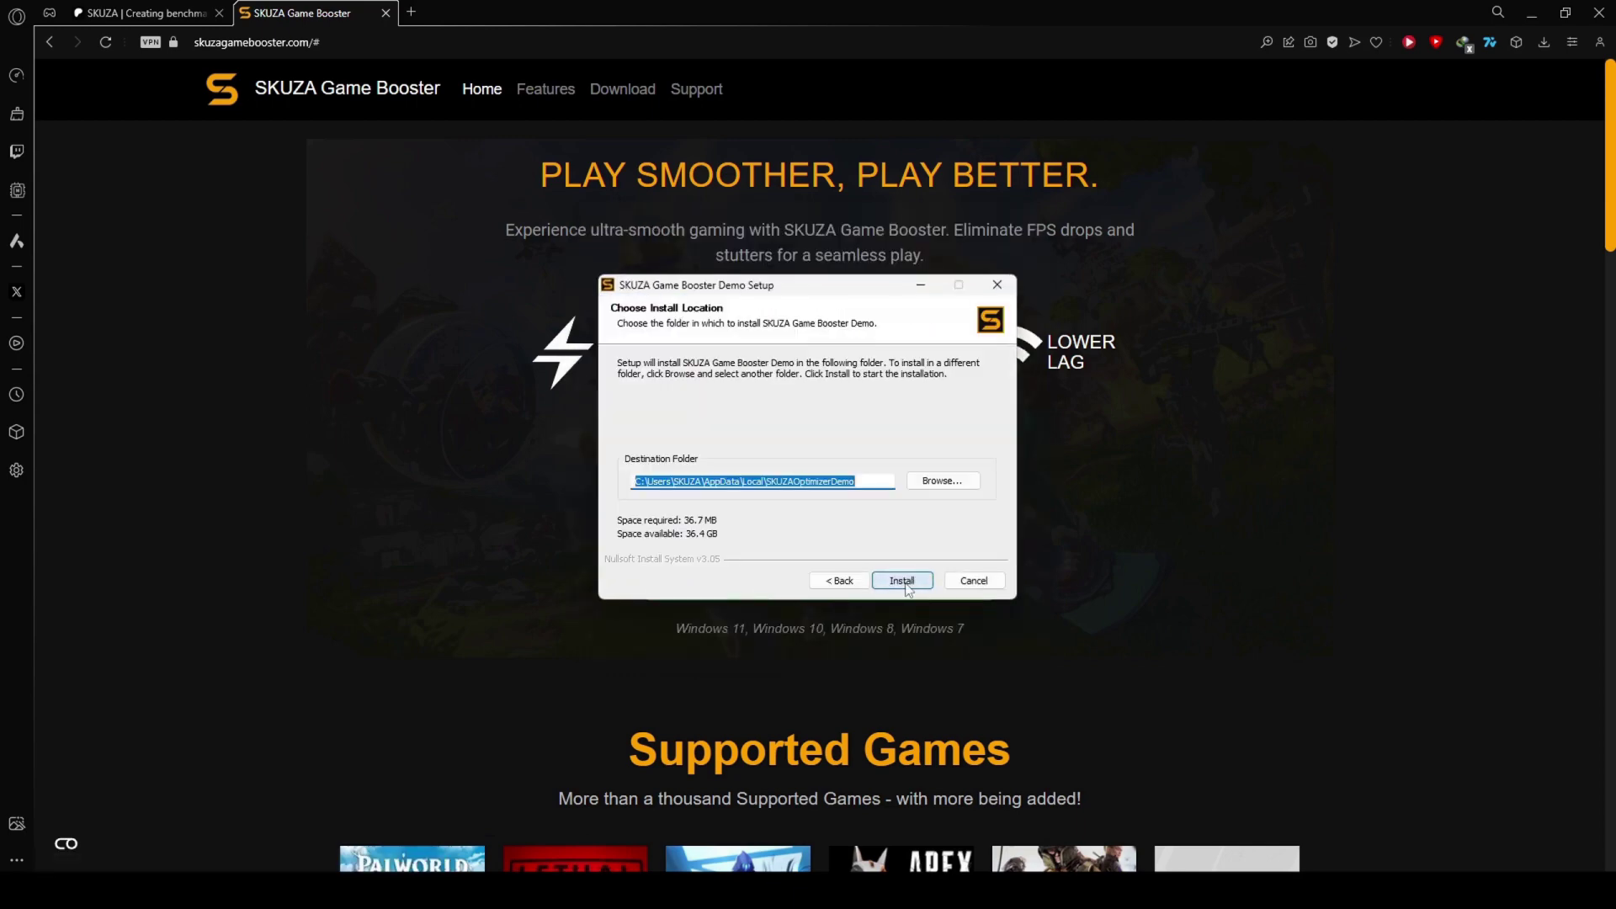
{"action": "left_click", "coordinate": [906, 586]}
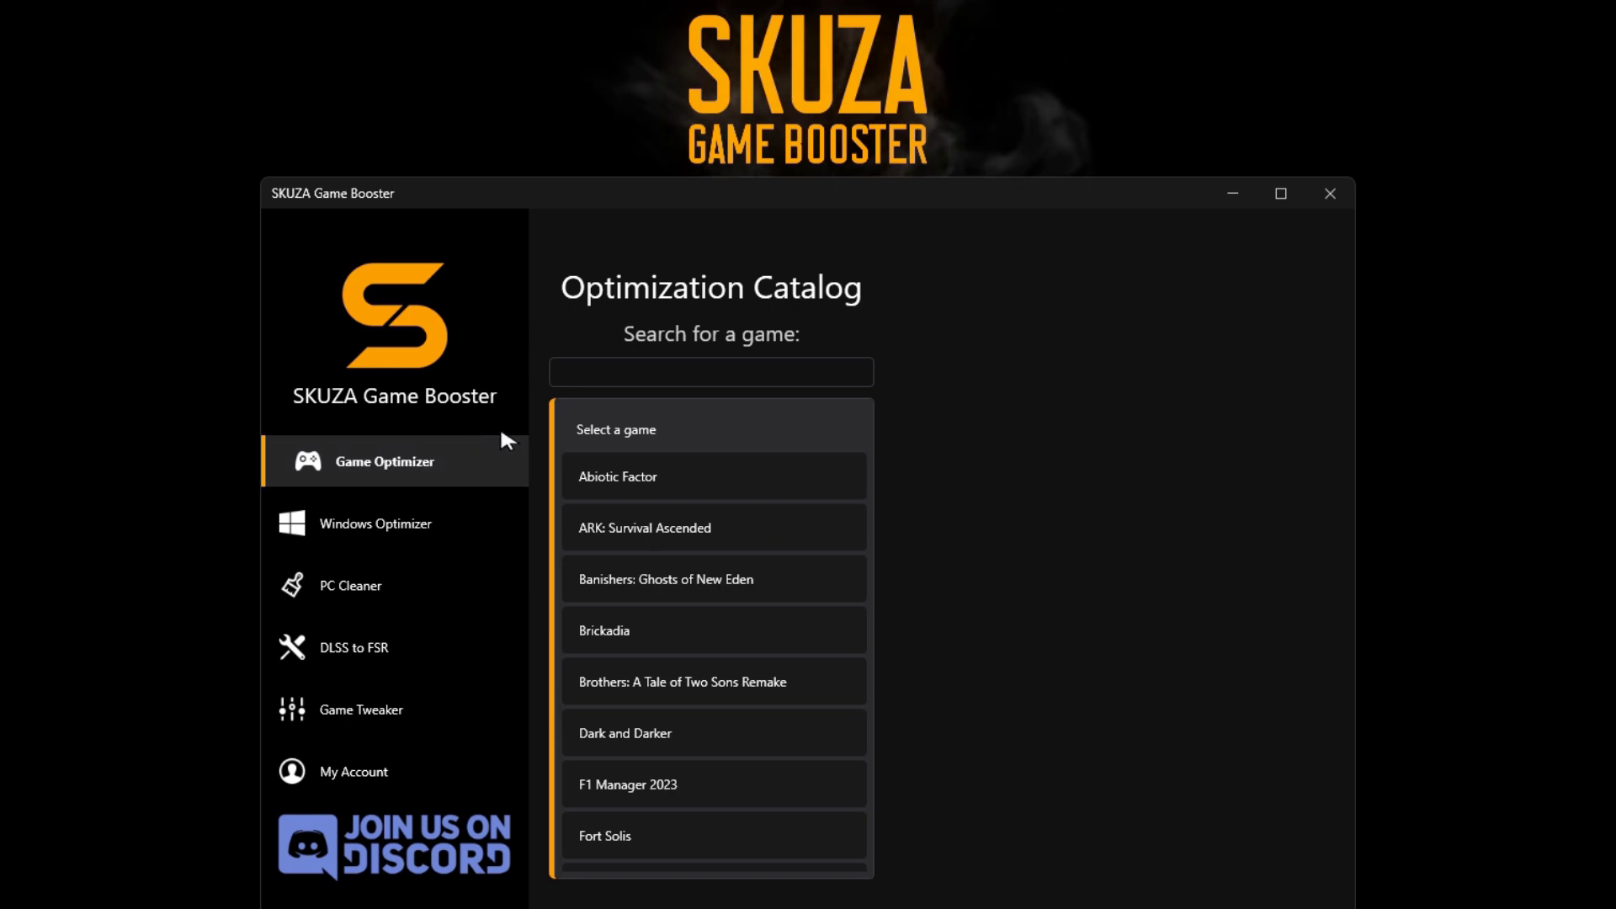
- Optimize Palia with the Low Spec - Normal mode and dismiss the success message
{"action": "left_click", "coordinate": [714, 375]}
{"action": "type", "text": "P"}
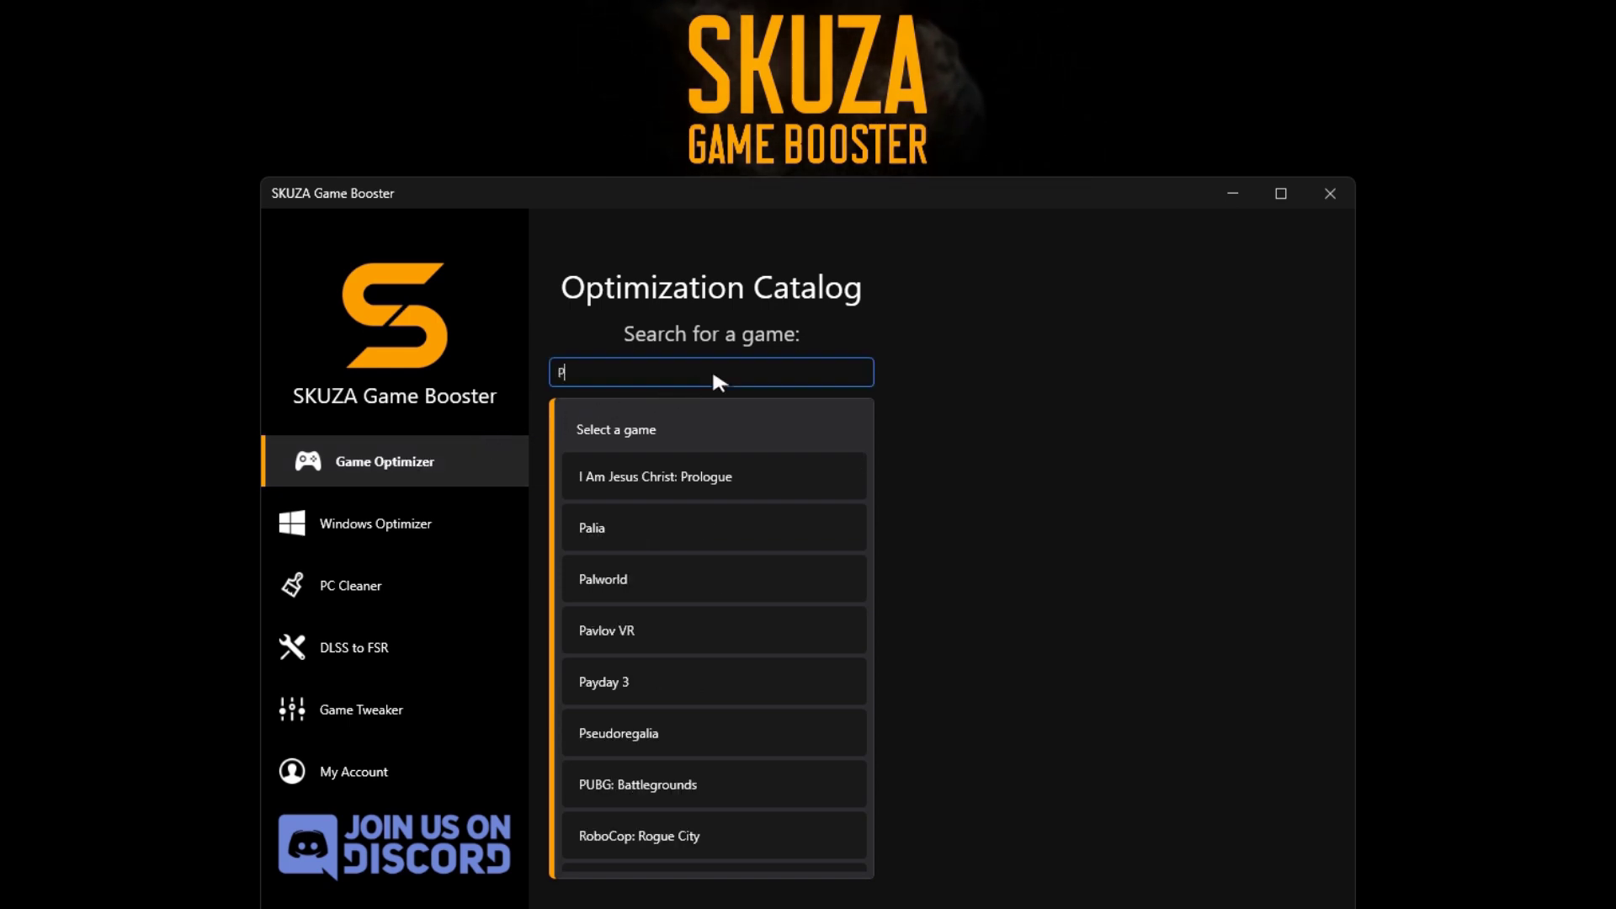
{"action": "type", "text": "alia"}
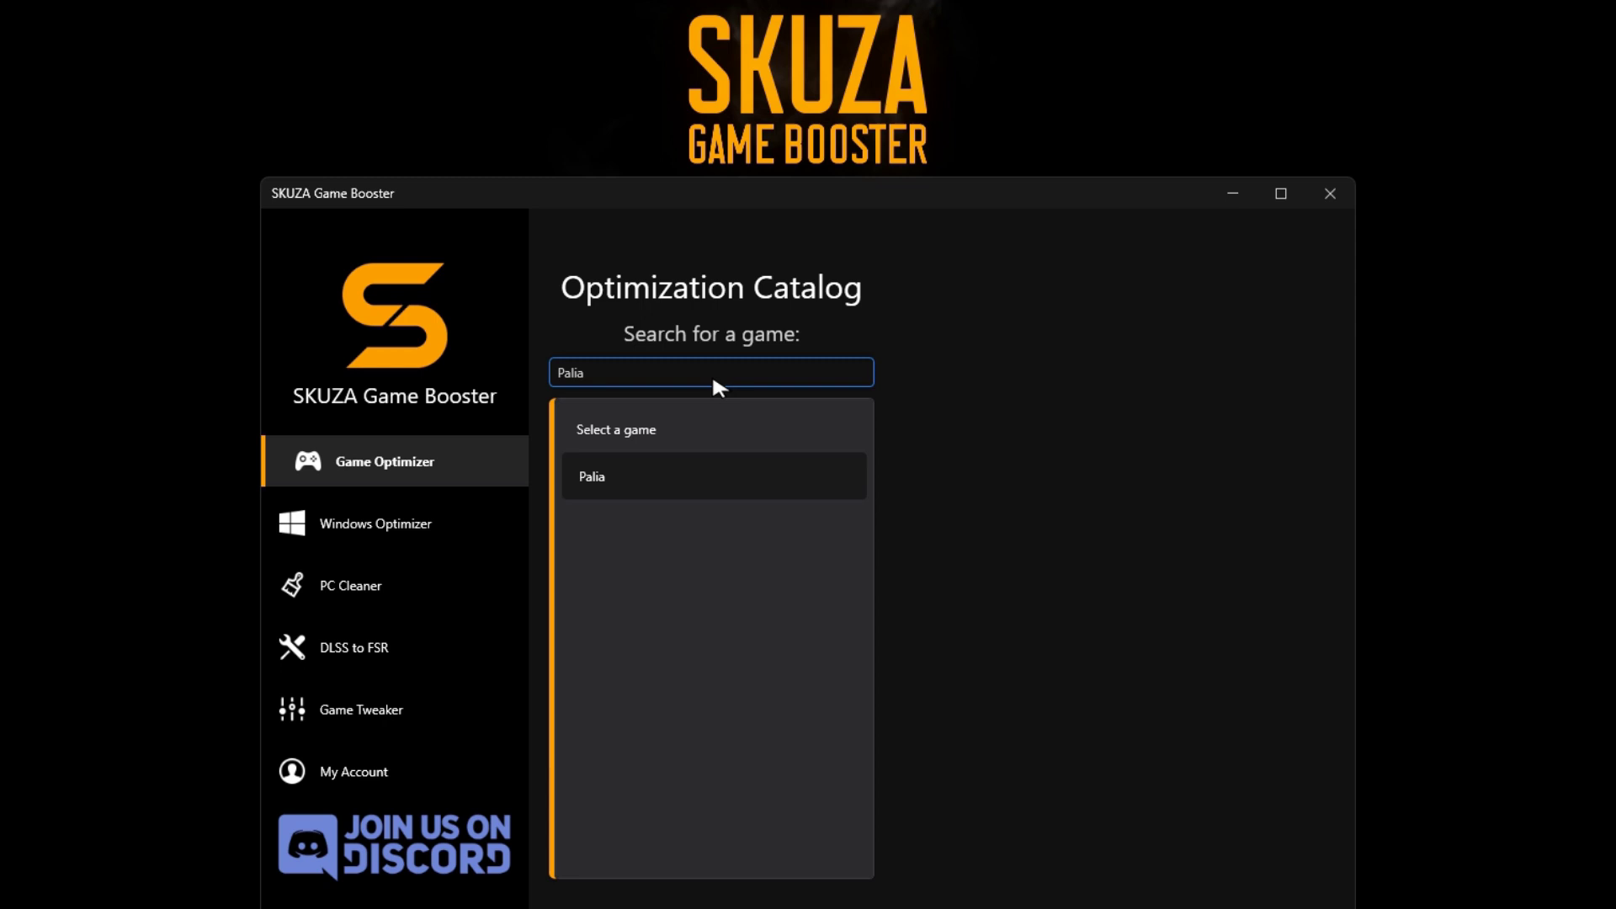
{"action": "left_click", "coordinate": [707, 485]}
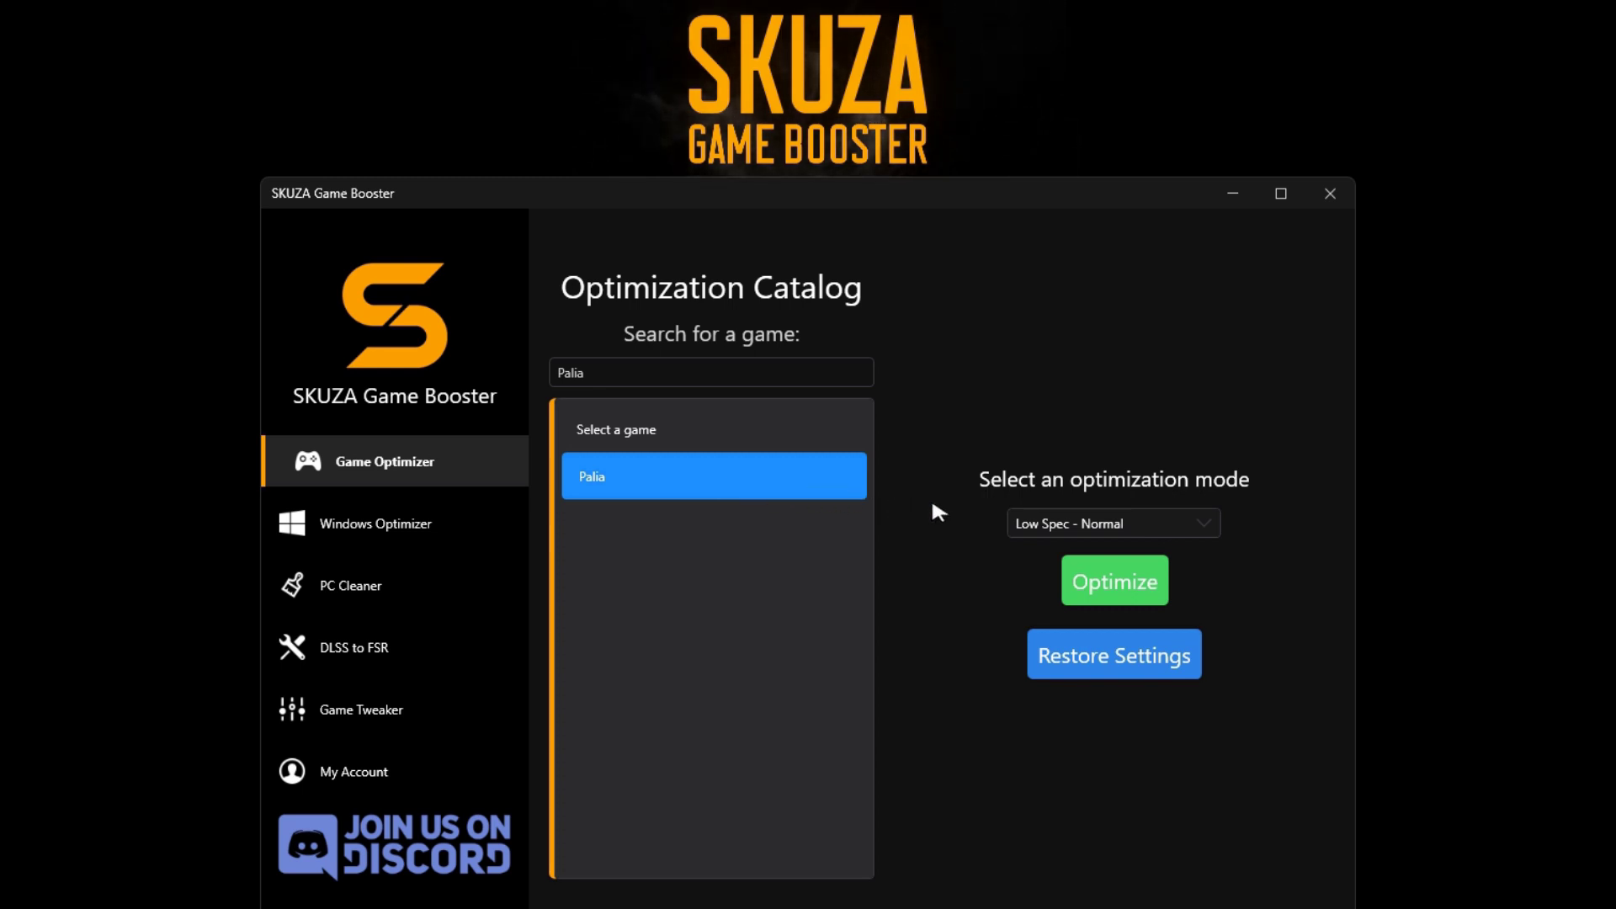
{"action": "left_click", "coordinate": [1117, 526]}
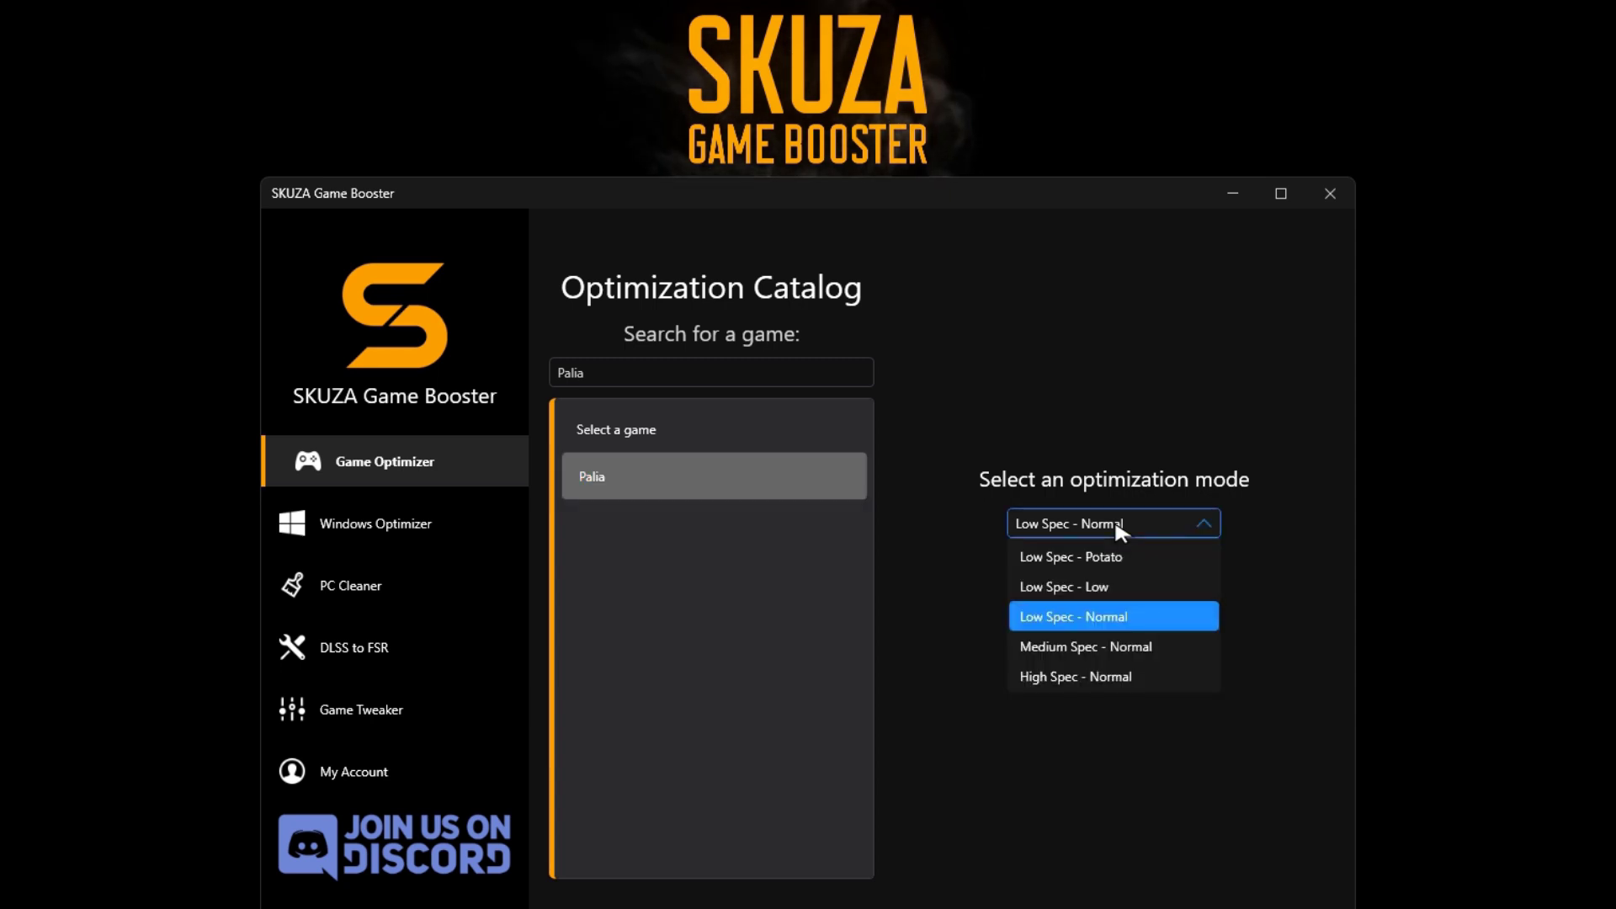
{"action": "left_click", "coordinate": [1115, 522]}
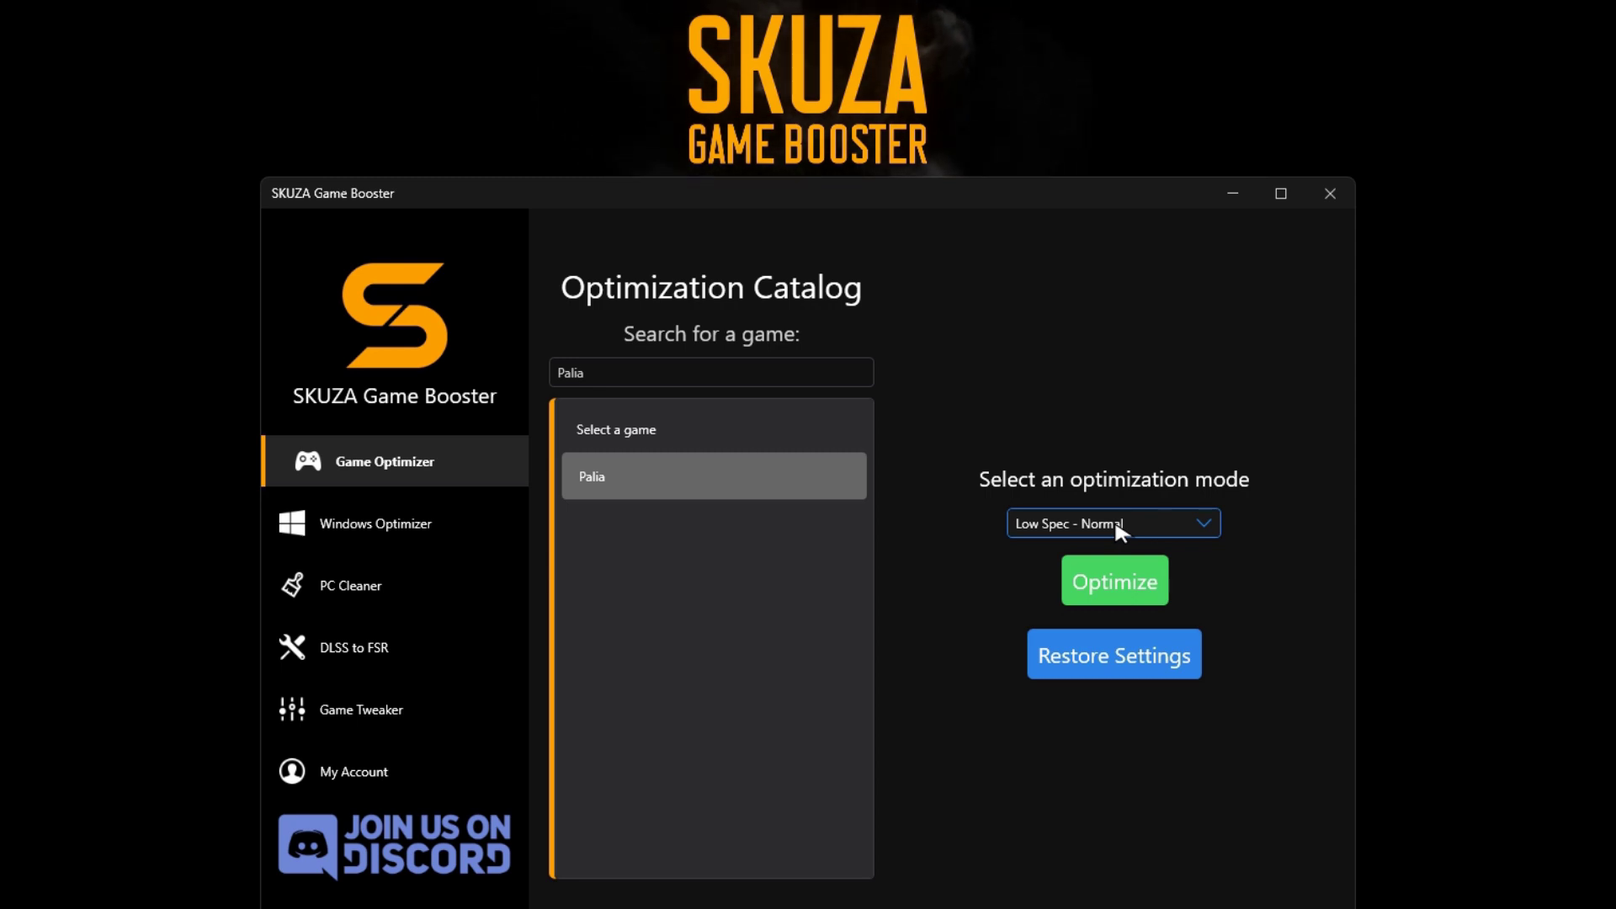
{"action": "left_click", "coordinate": [1118, 583]}
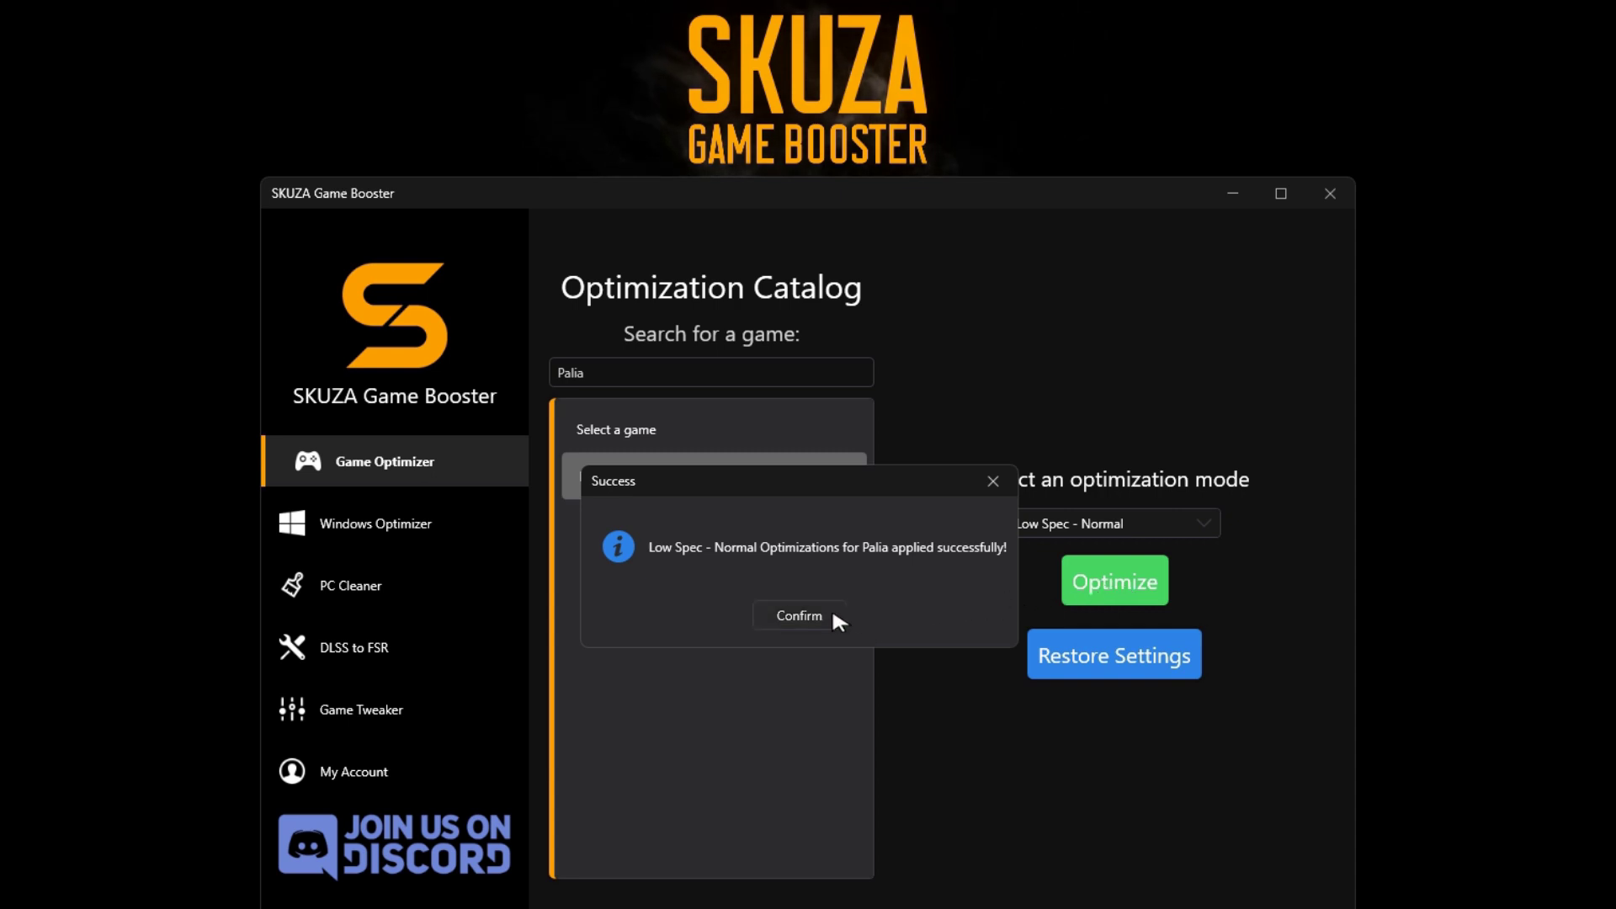
{"action": "left_click", "coordinate": [803, 619]}
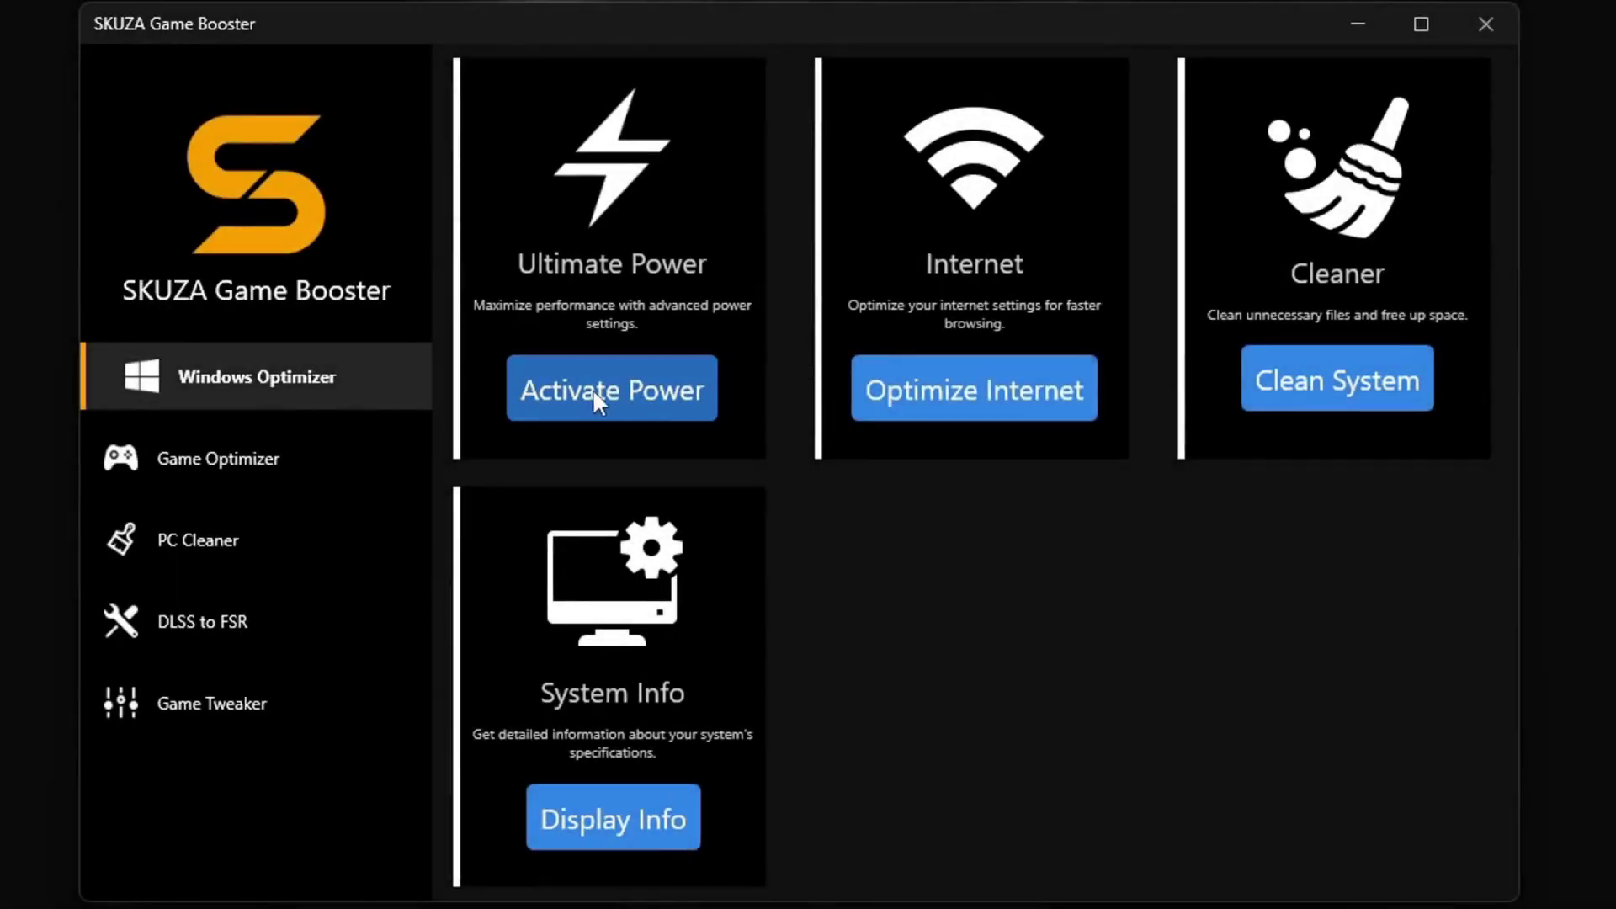
- Enable the Ultimate Performance power mode and apply the internet optimizations
{"action": "left_click", "coordinate": [657, 392]}
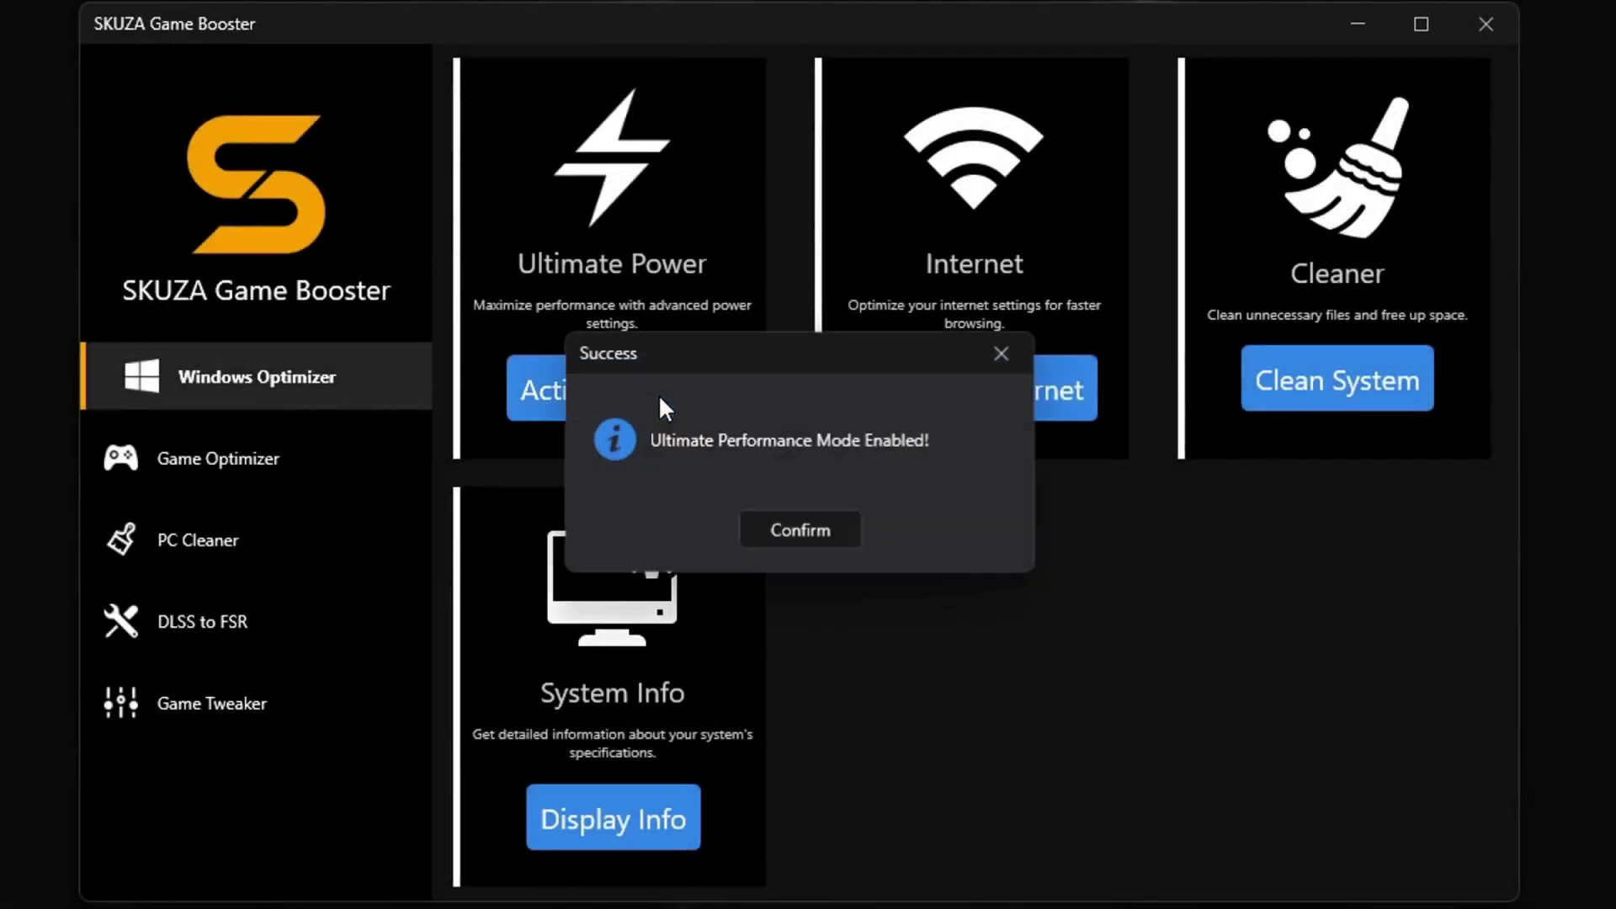
{"action": "left_click", "coordinate": [782, 528]}
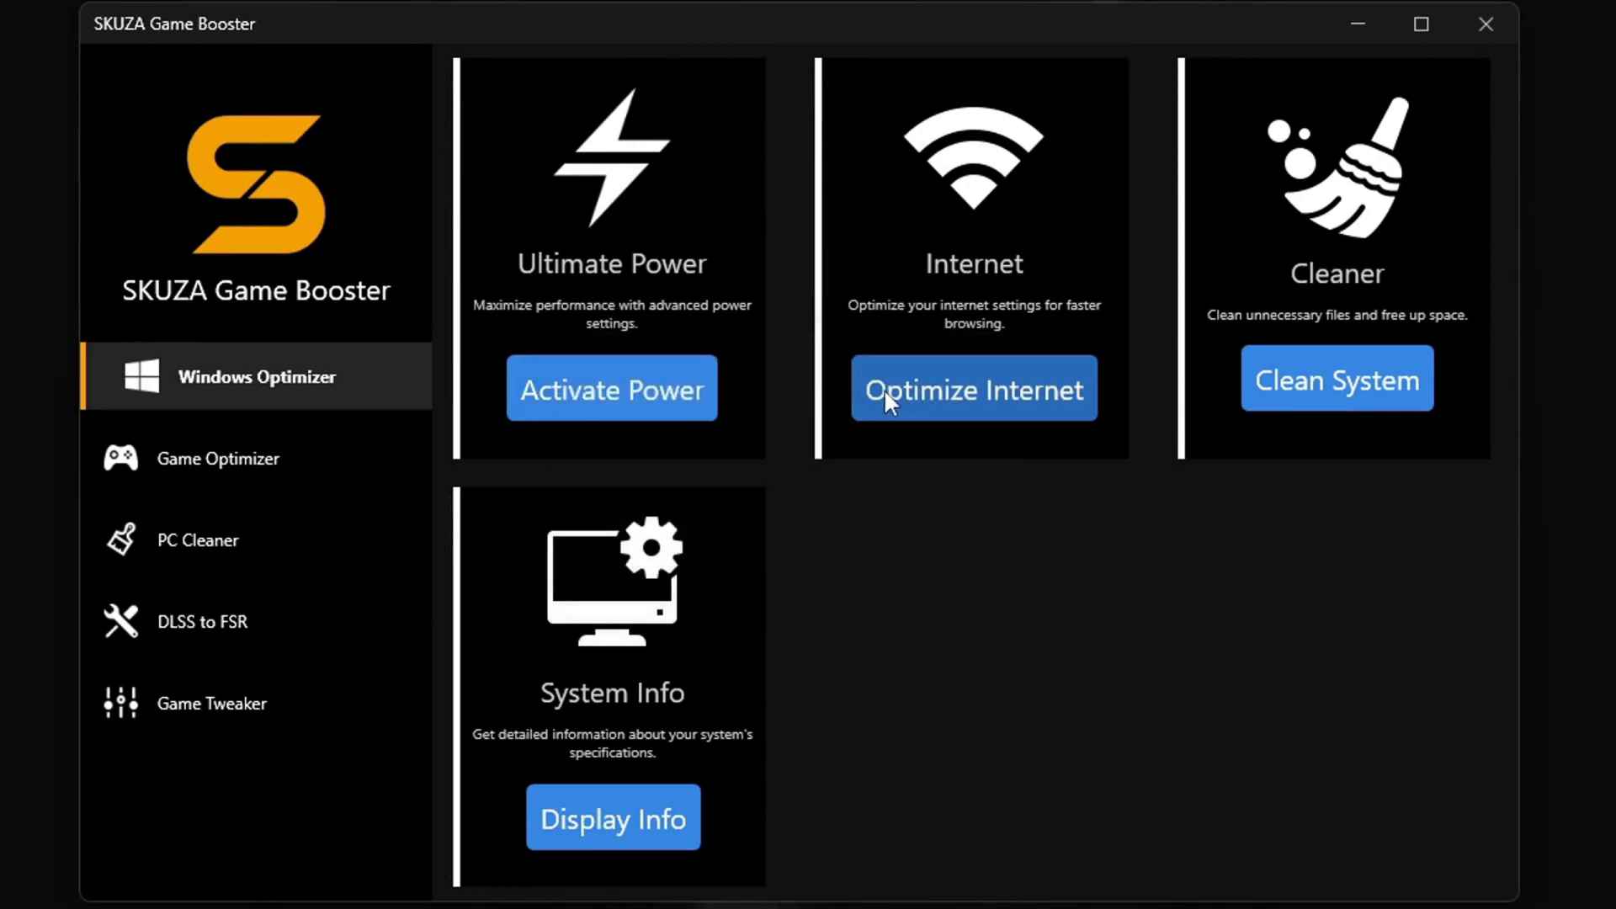
{"action": "left_click", "coordinate": [903, 401]}
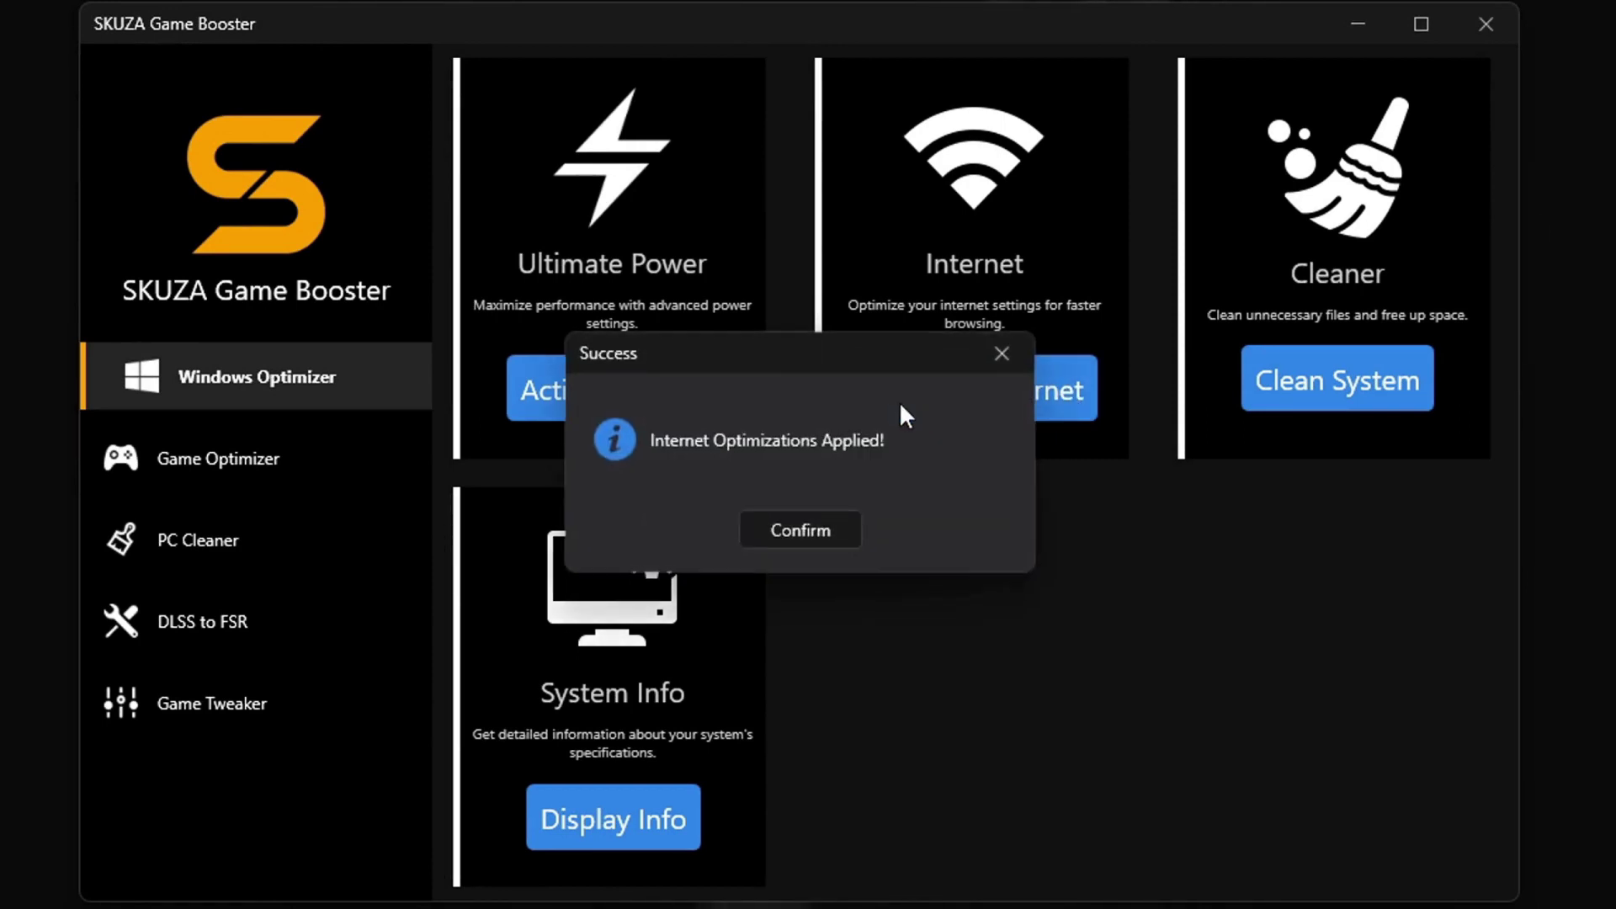
{"action": "left_click", "coordinate": [765, 532]}
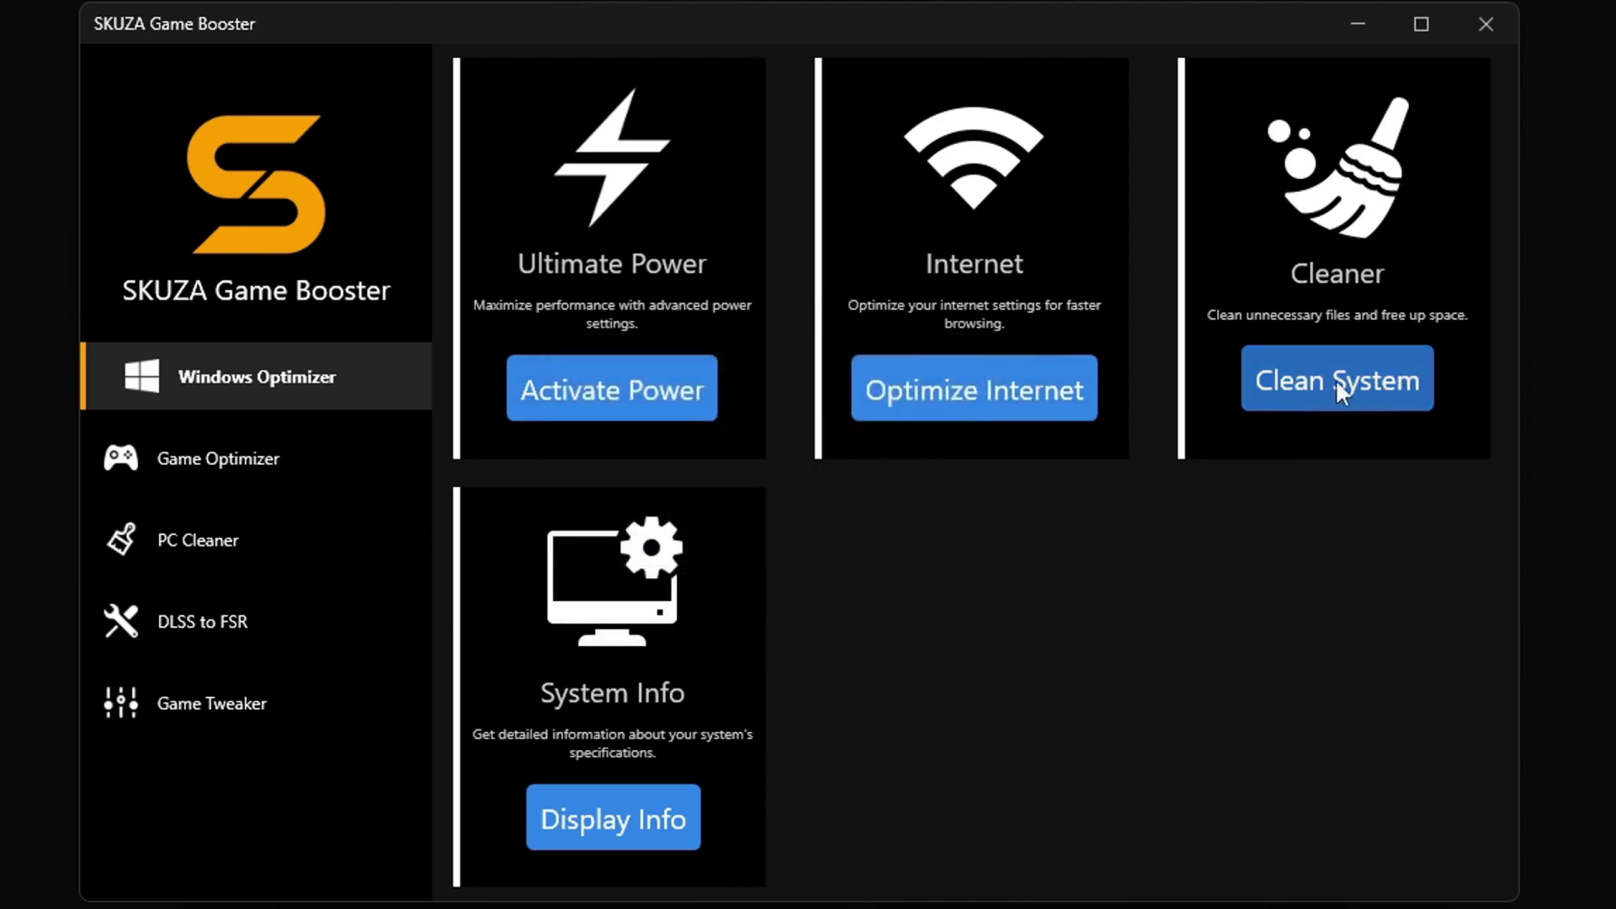
- Clean up temporary files and review the PC specifications
{"action": "left_click", "coordinate": [1292, 379]}
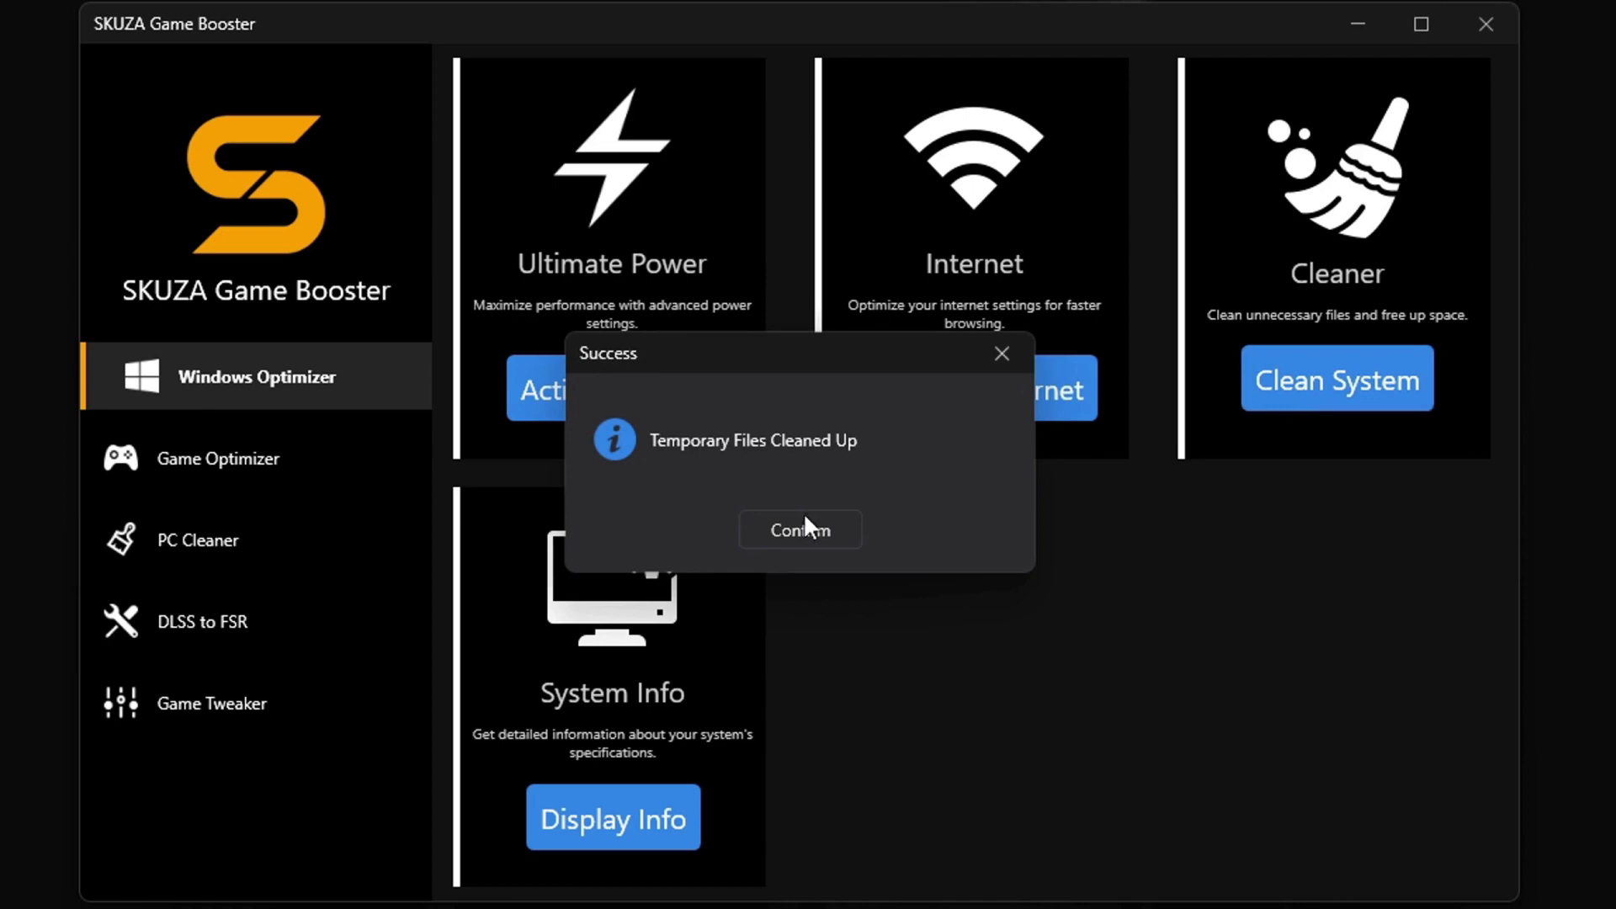
{"action": "left_click", "coordinate": [826, 531]}
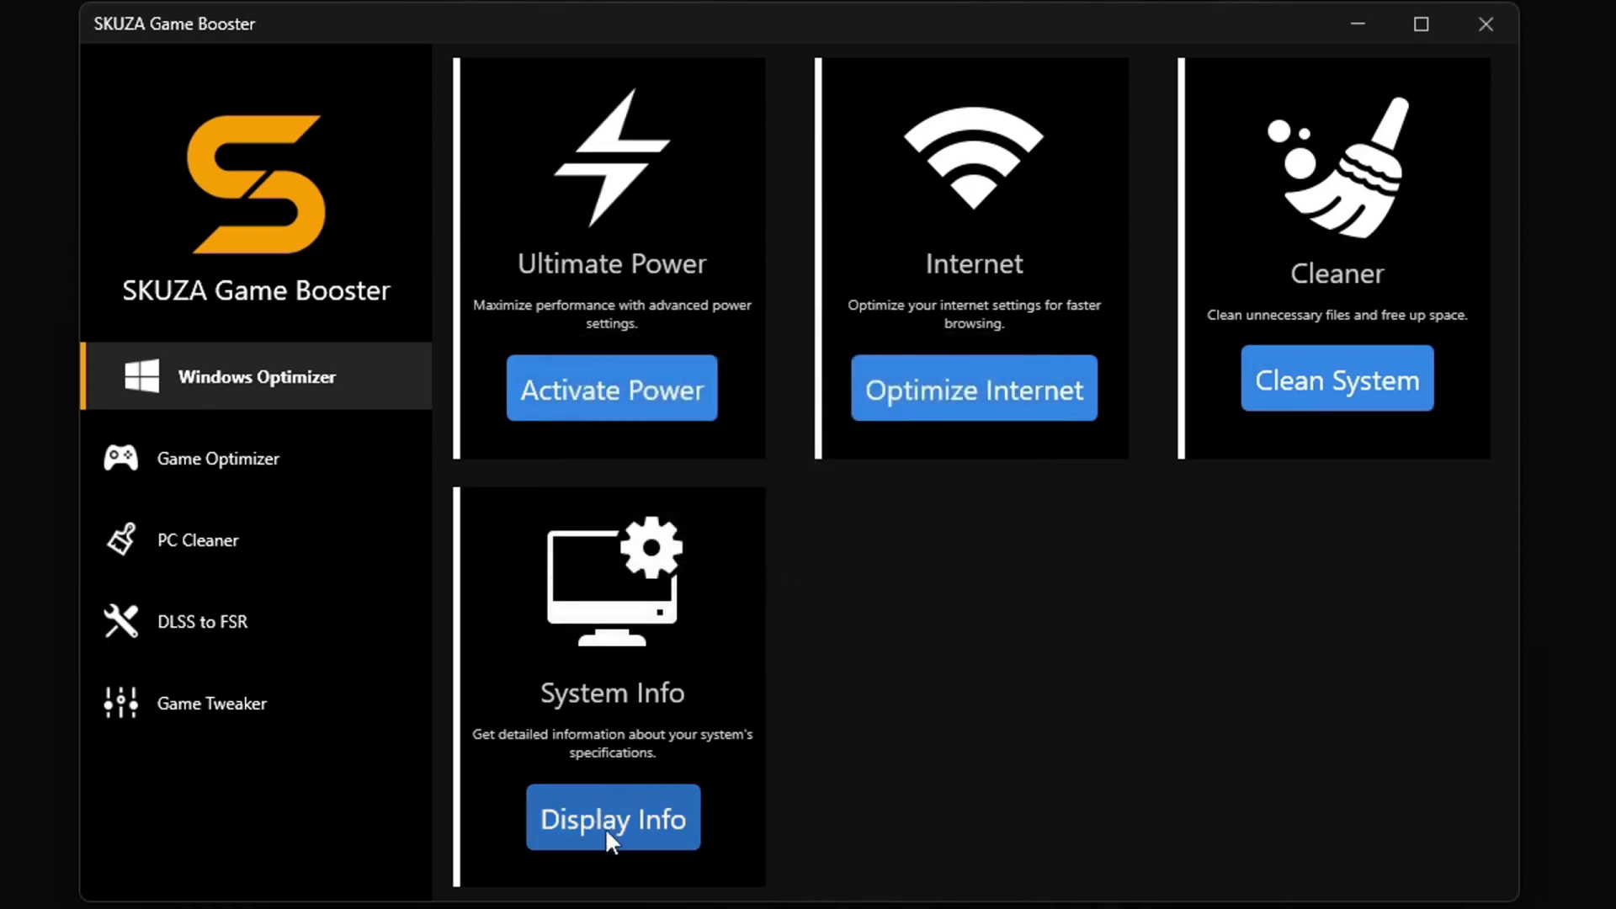
{"action": "left_click", "coordinate": [565, 810]}
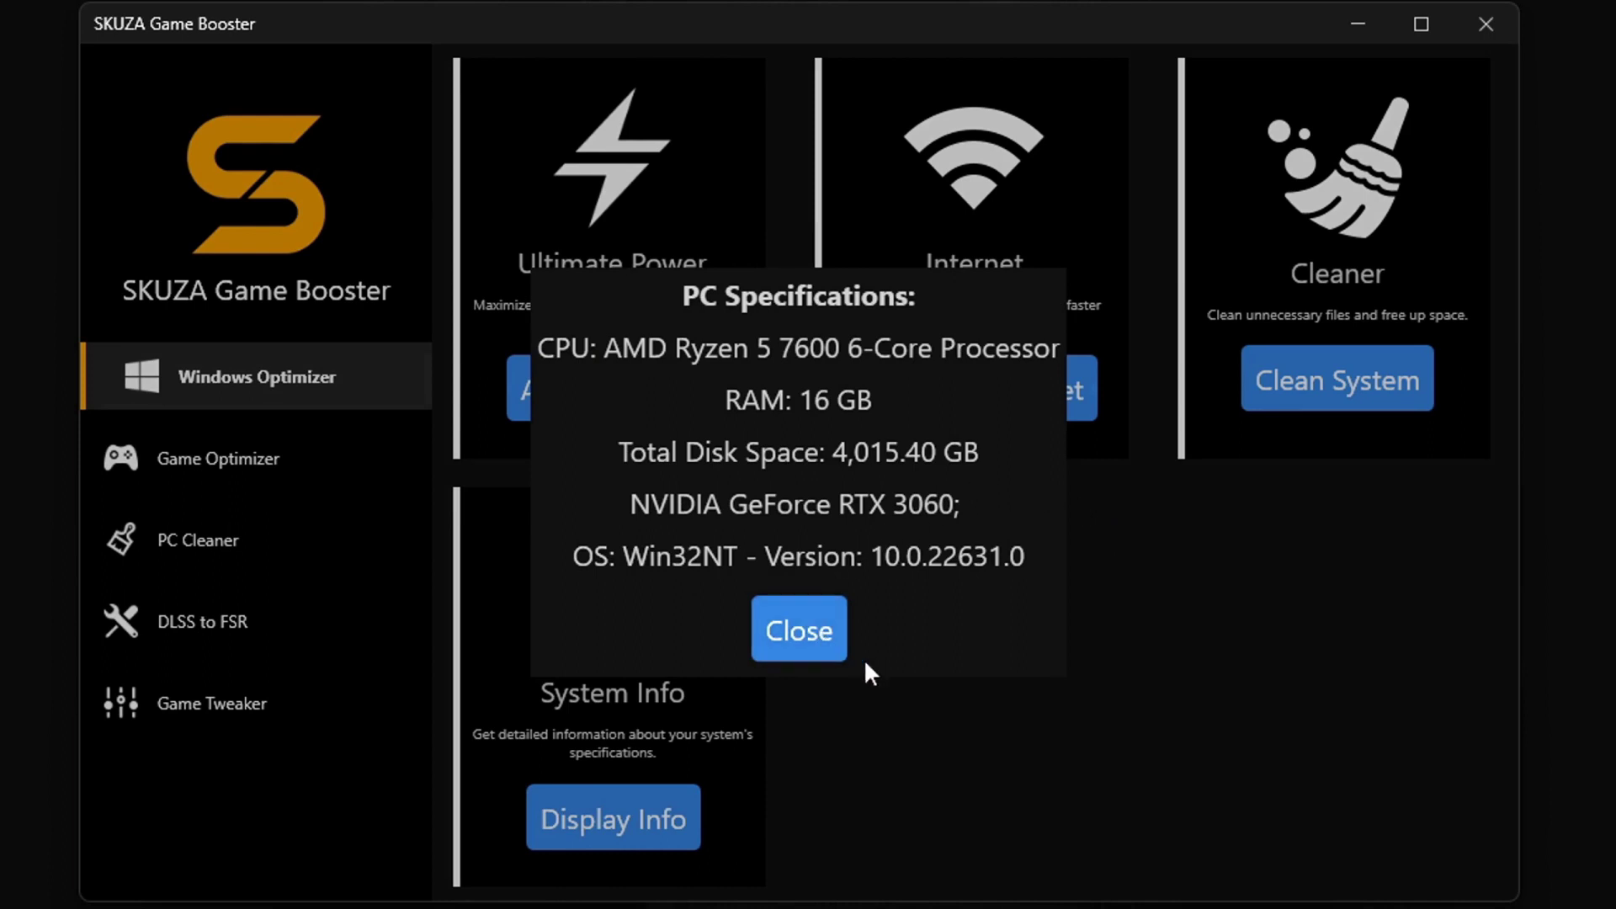
{"action": "left_click", "coordinate": [797, 628]}
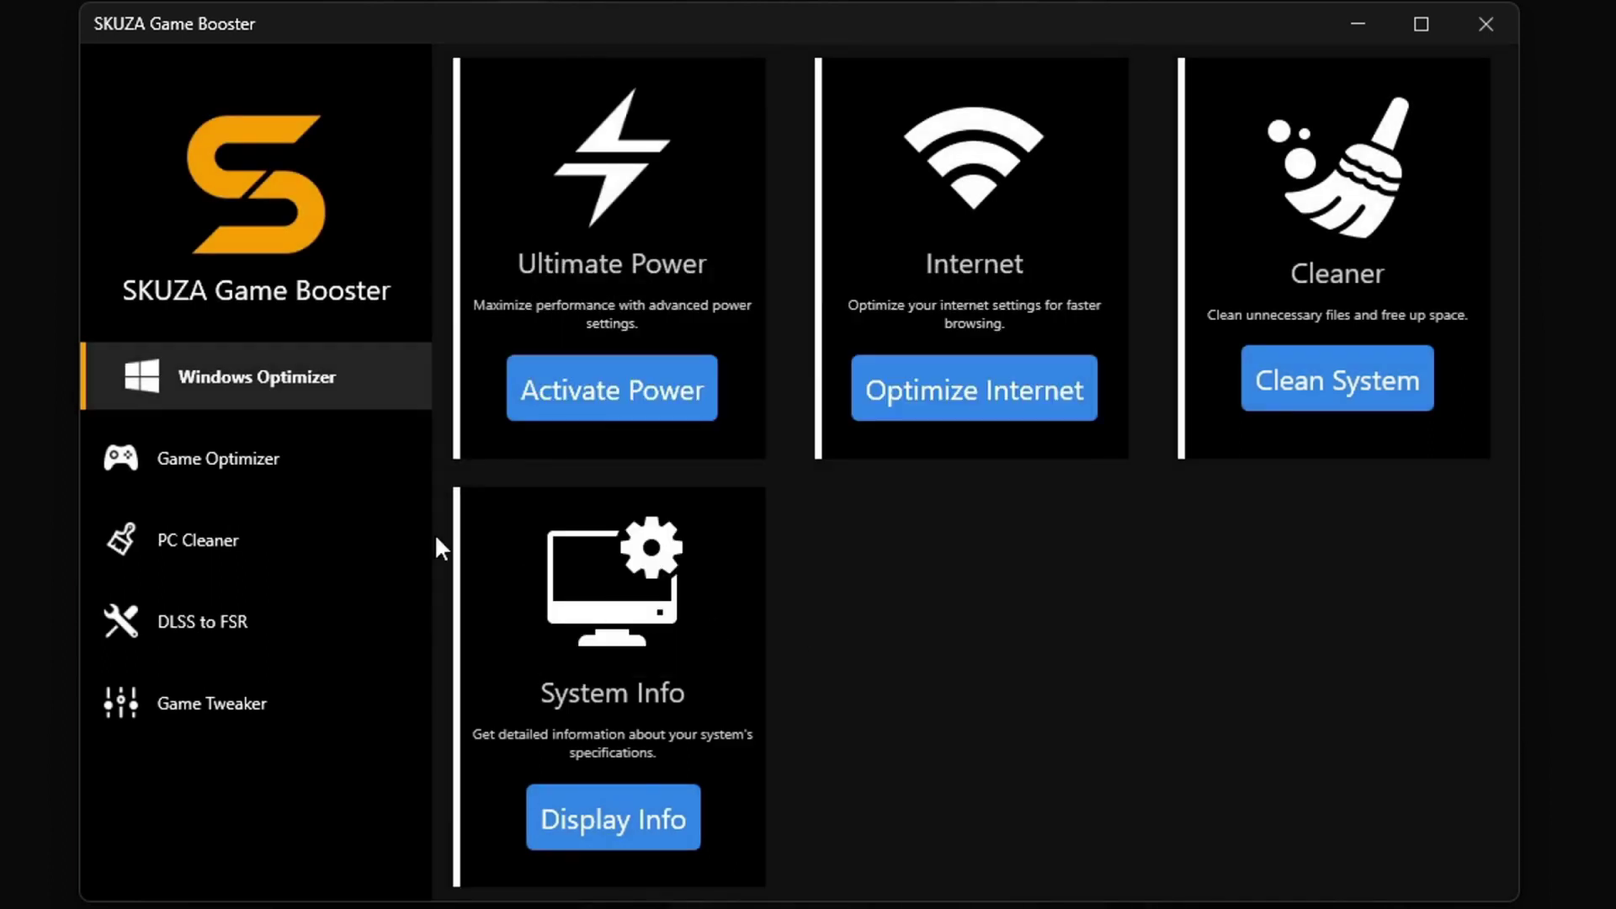
{"action": "left_click", "coordinate": [276, 455]}
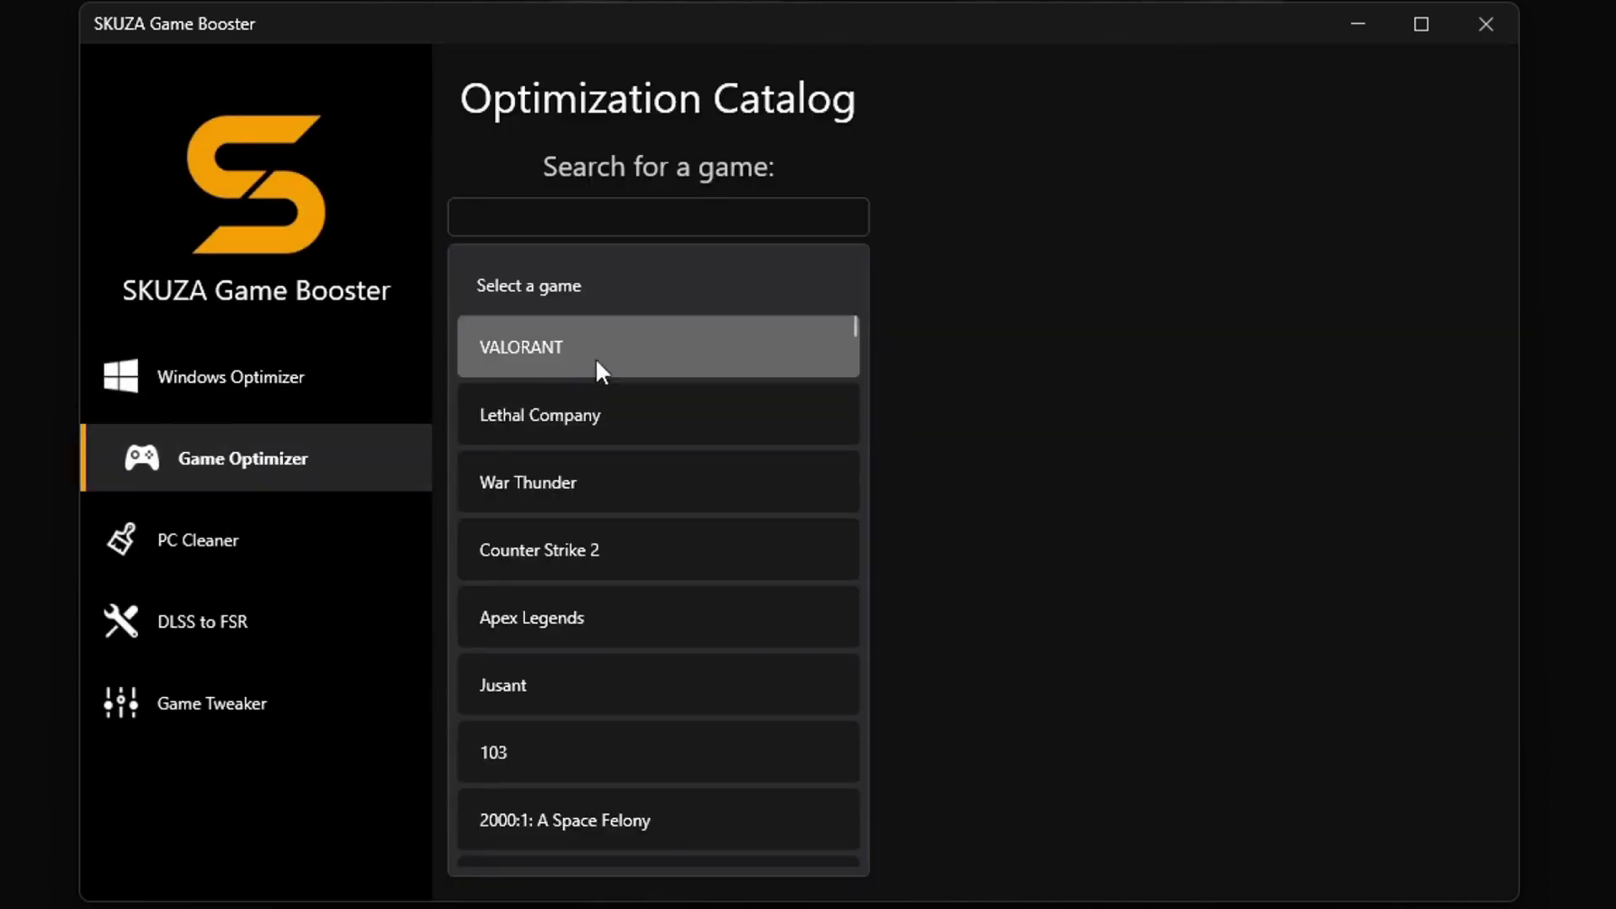
- Run the PC Cleaner memory cleanup, freeing 1,820 MB and cutting usage to 63%
{"action": "left_click", "coordinate": [176, 544]}
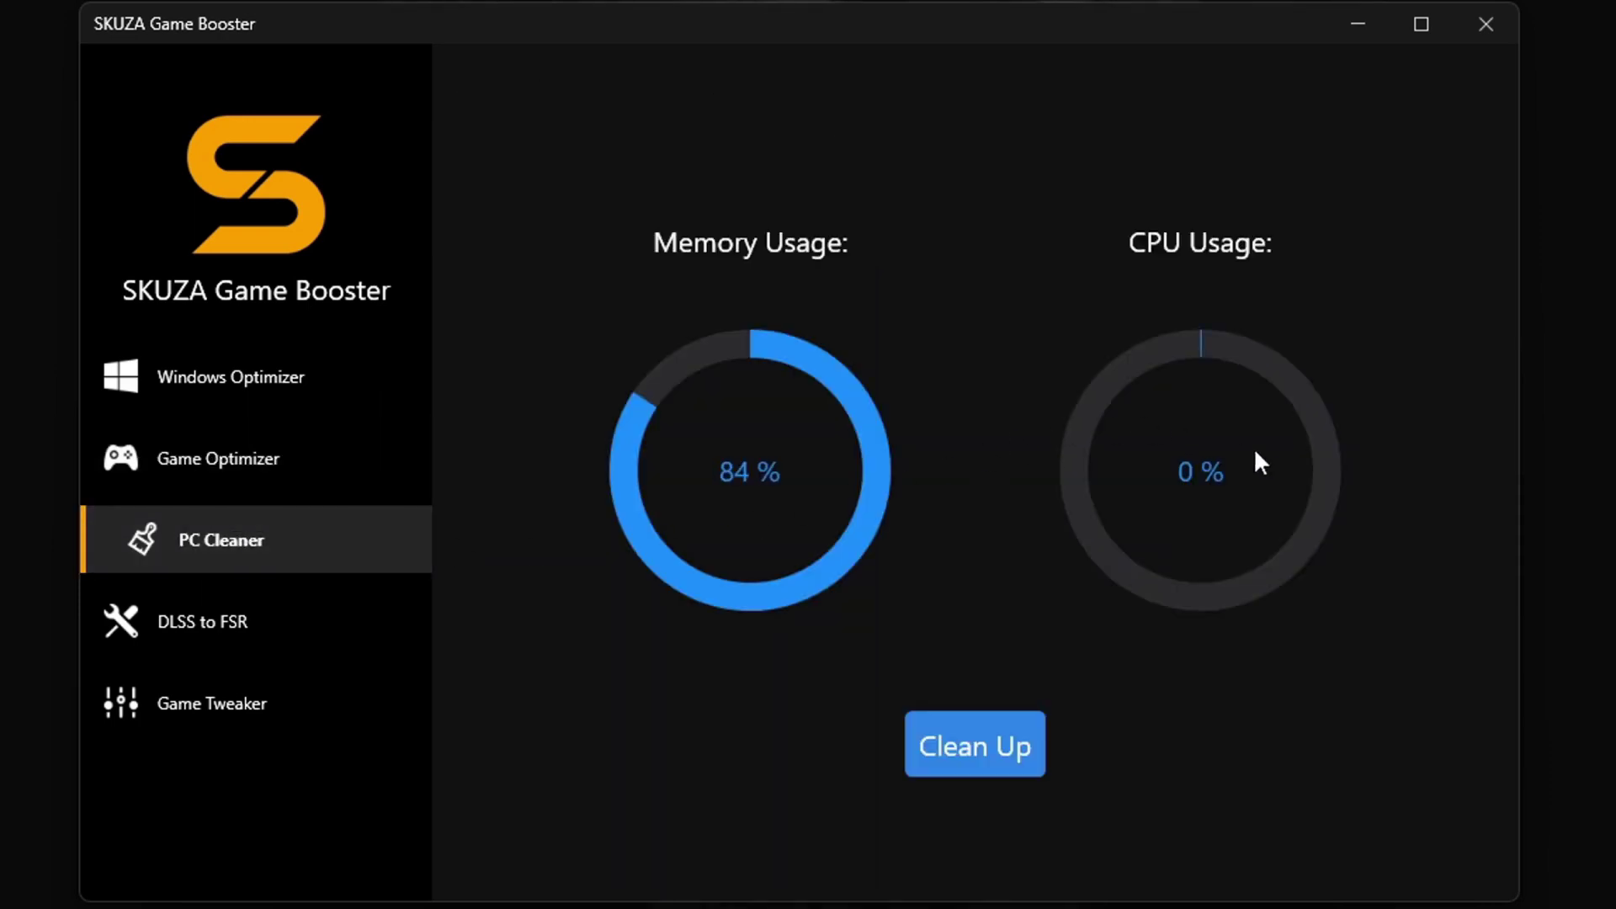
{"action": "left_click", "coordinate": [986, 743]}
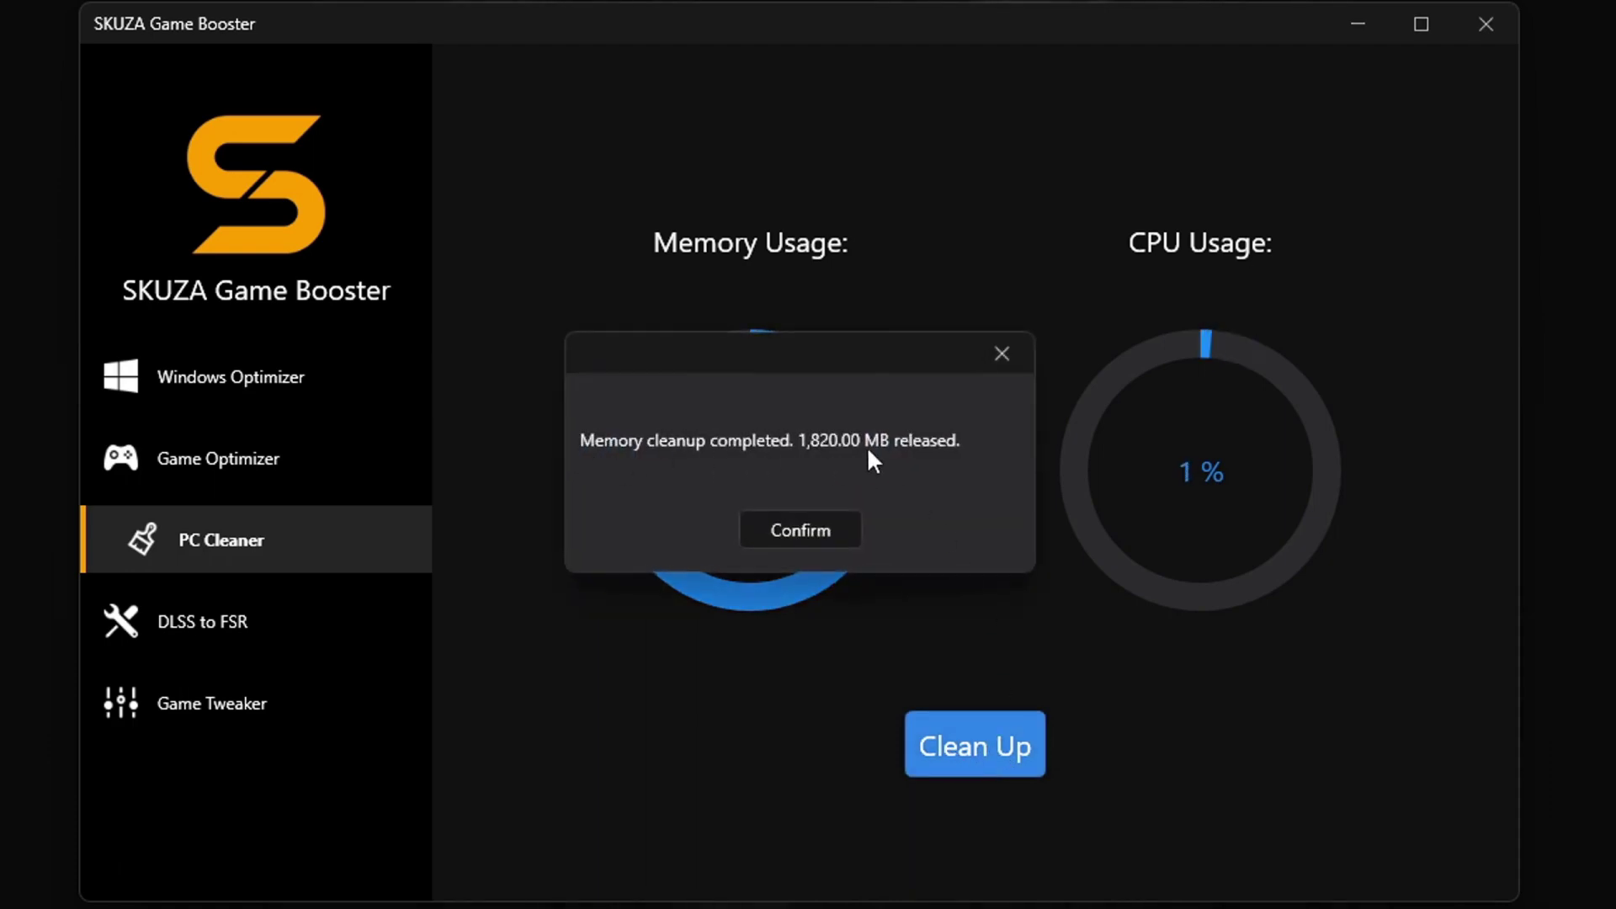
{"action": "left_click", "coordinate": [795, 531]}
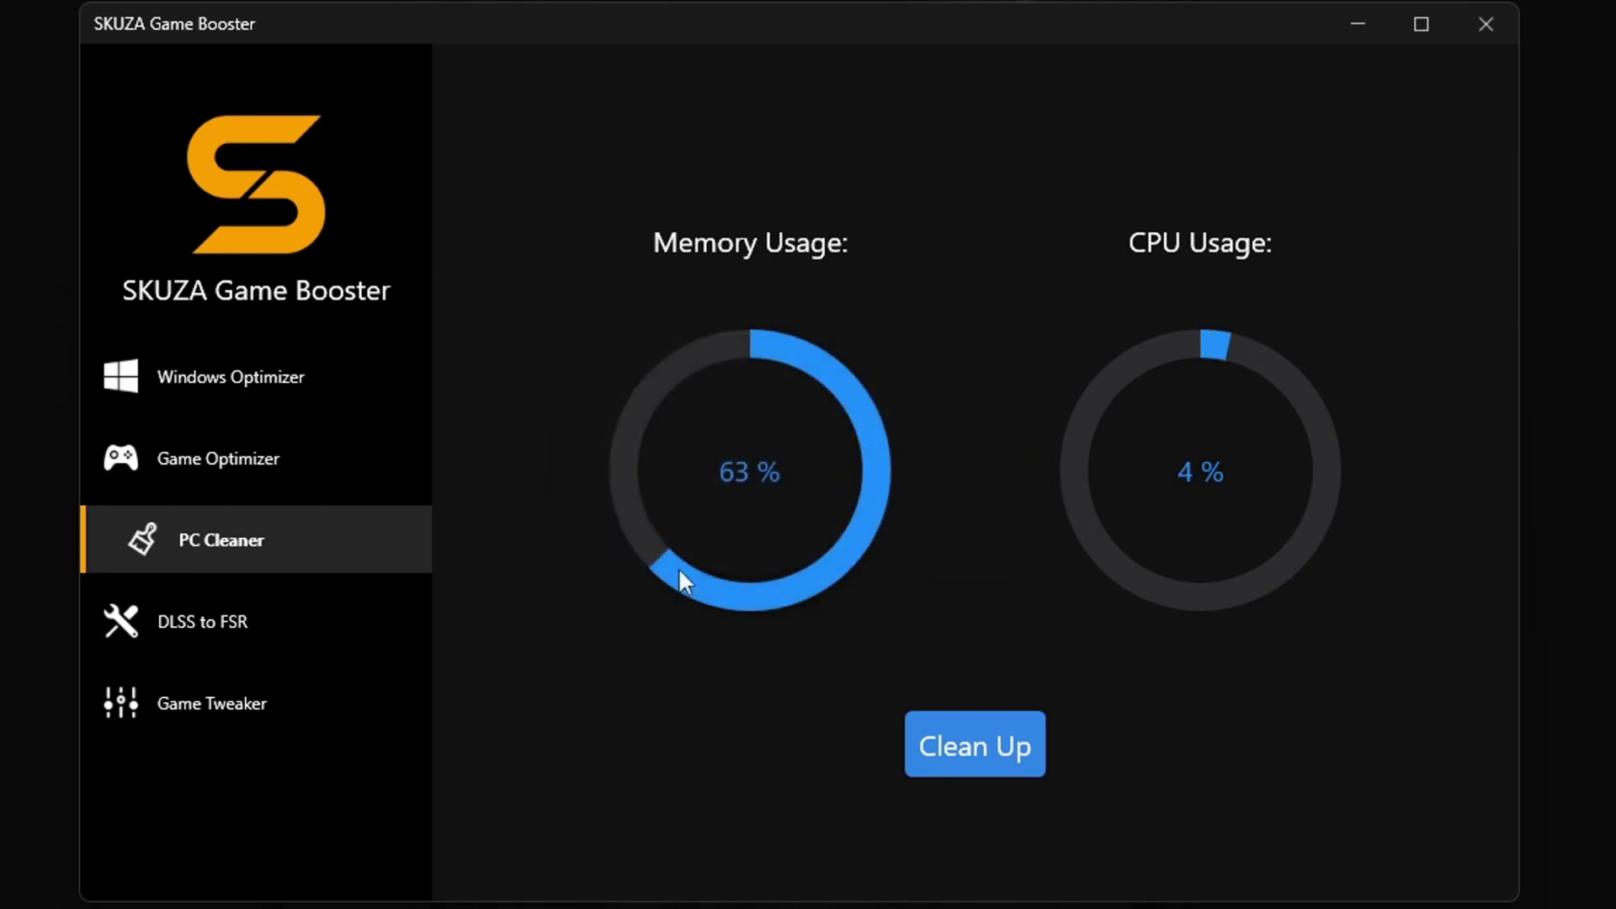
- Apply the DLSS-to-FSR mod to Cyberpunk 2077 using its Cyberpunk 2077 2.1 folder
{"action": "left_click", "coordinate": [251, 618]}
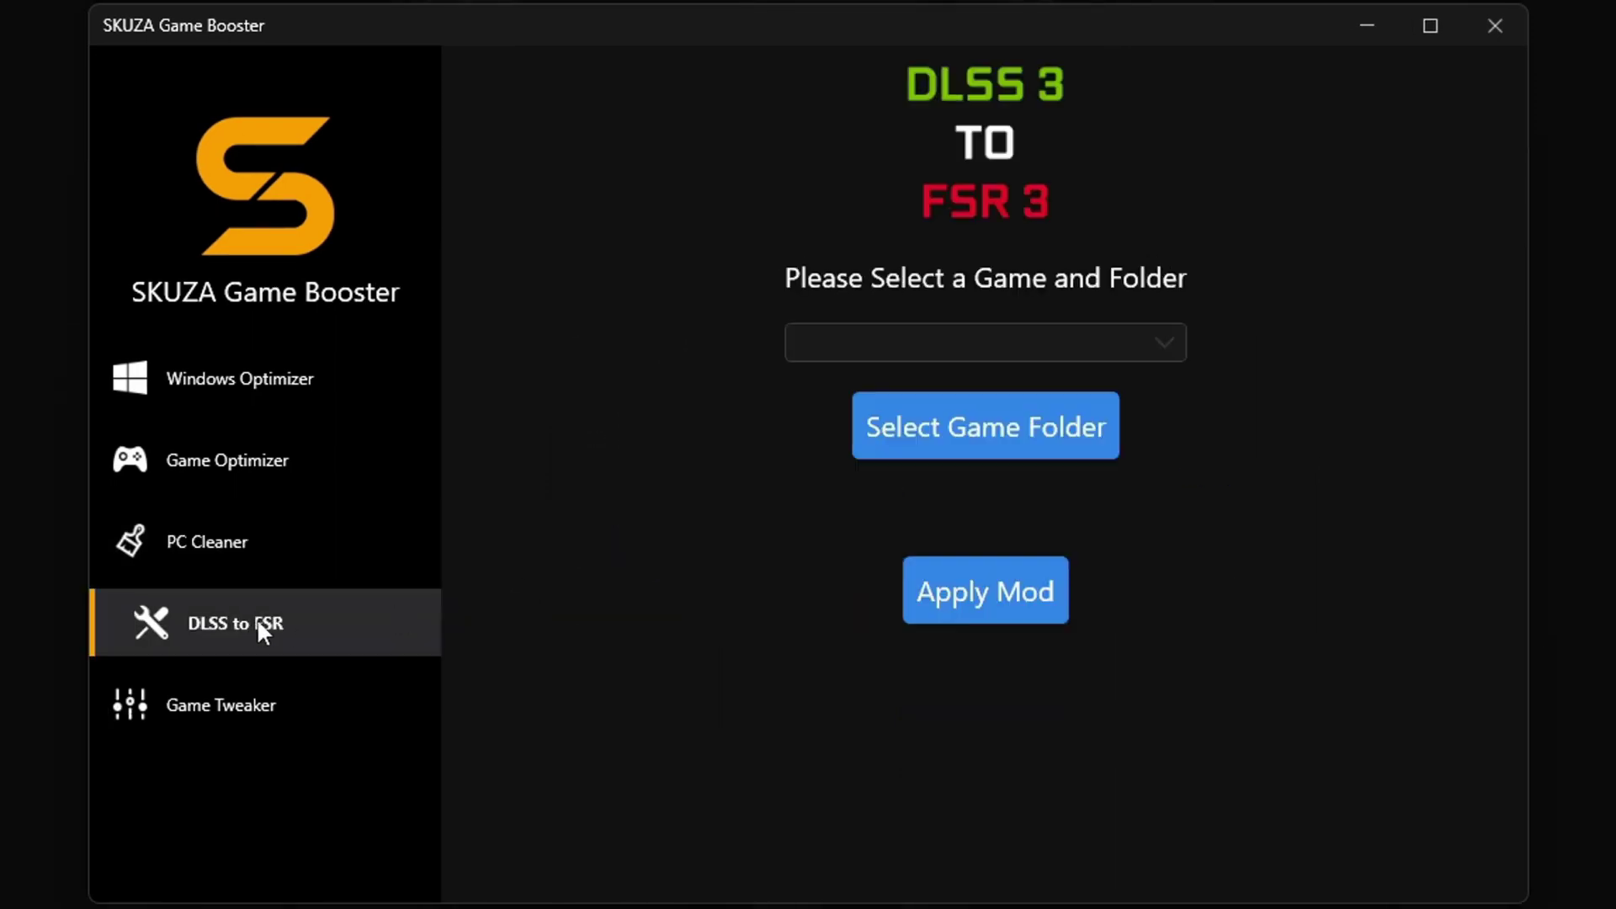
{"action": "left_click", "coordinate": [886, 340]}
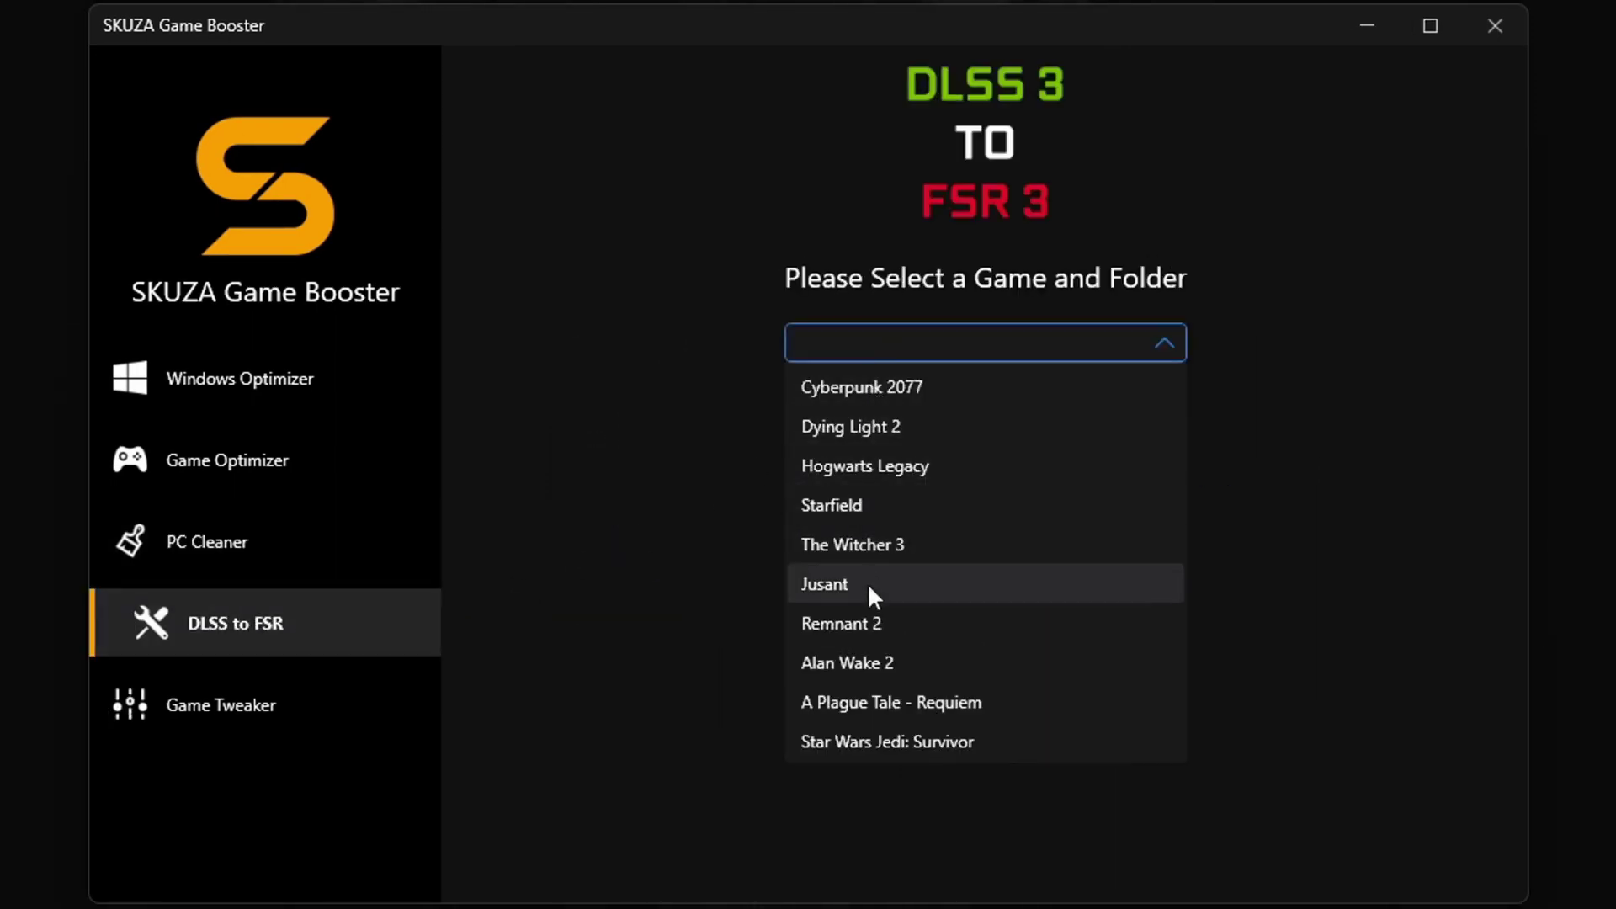
{"action": "left_click", "coordinate": [1122, 386]}
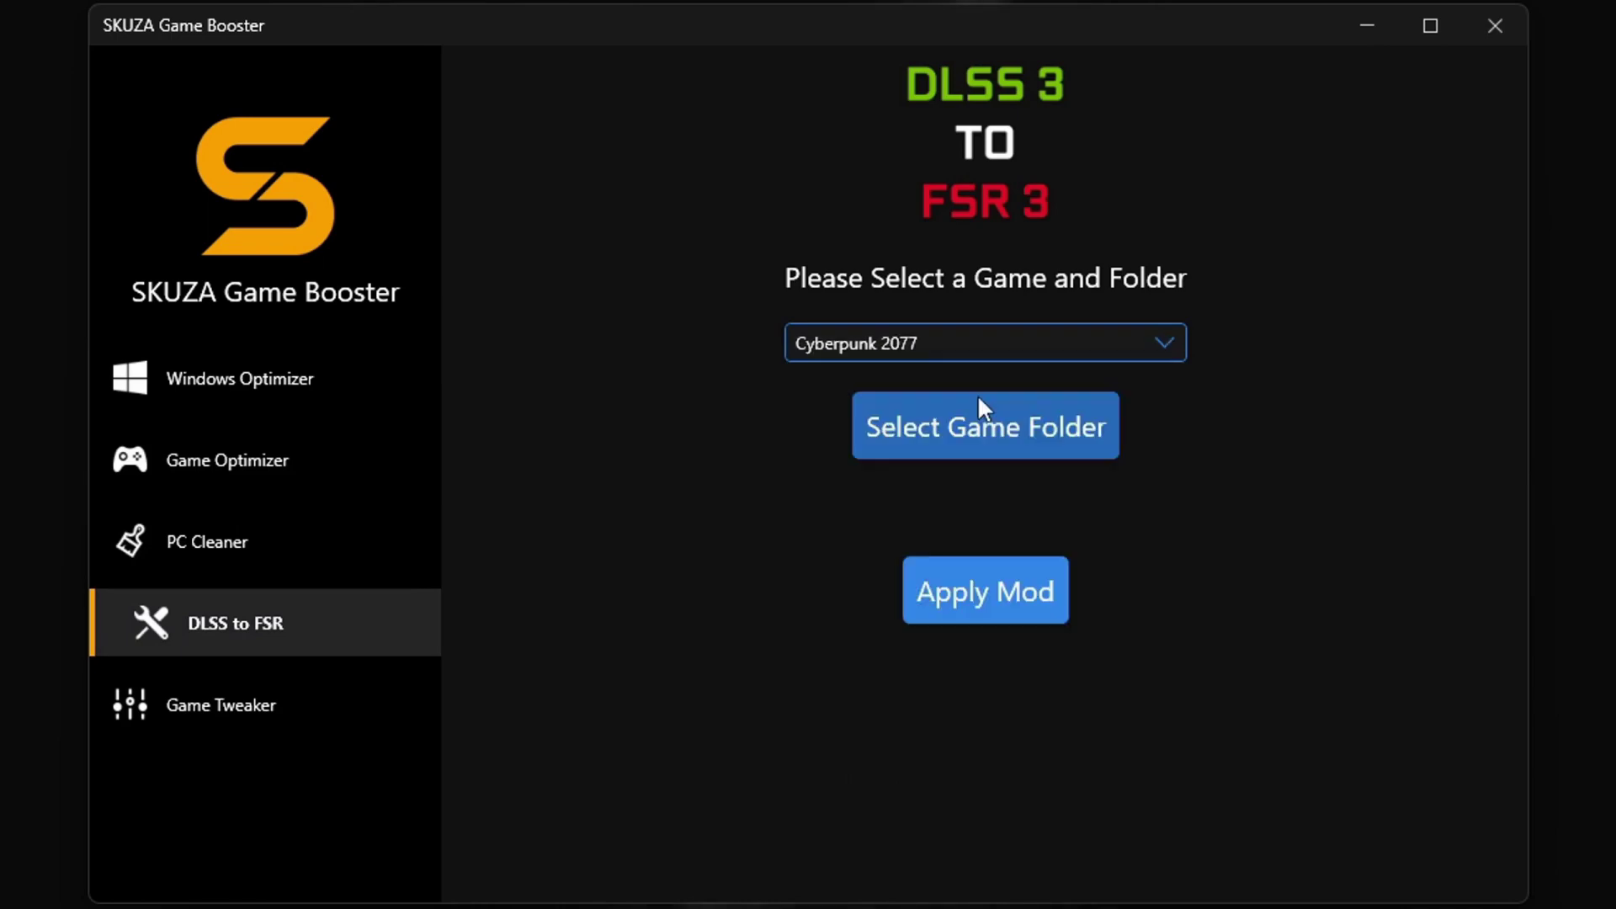
{"action": "left_click", "coordinate": [998, 422]}
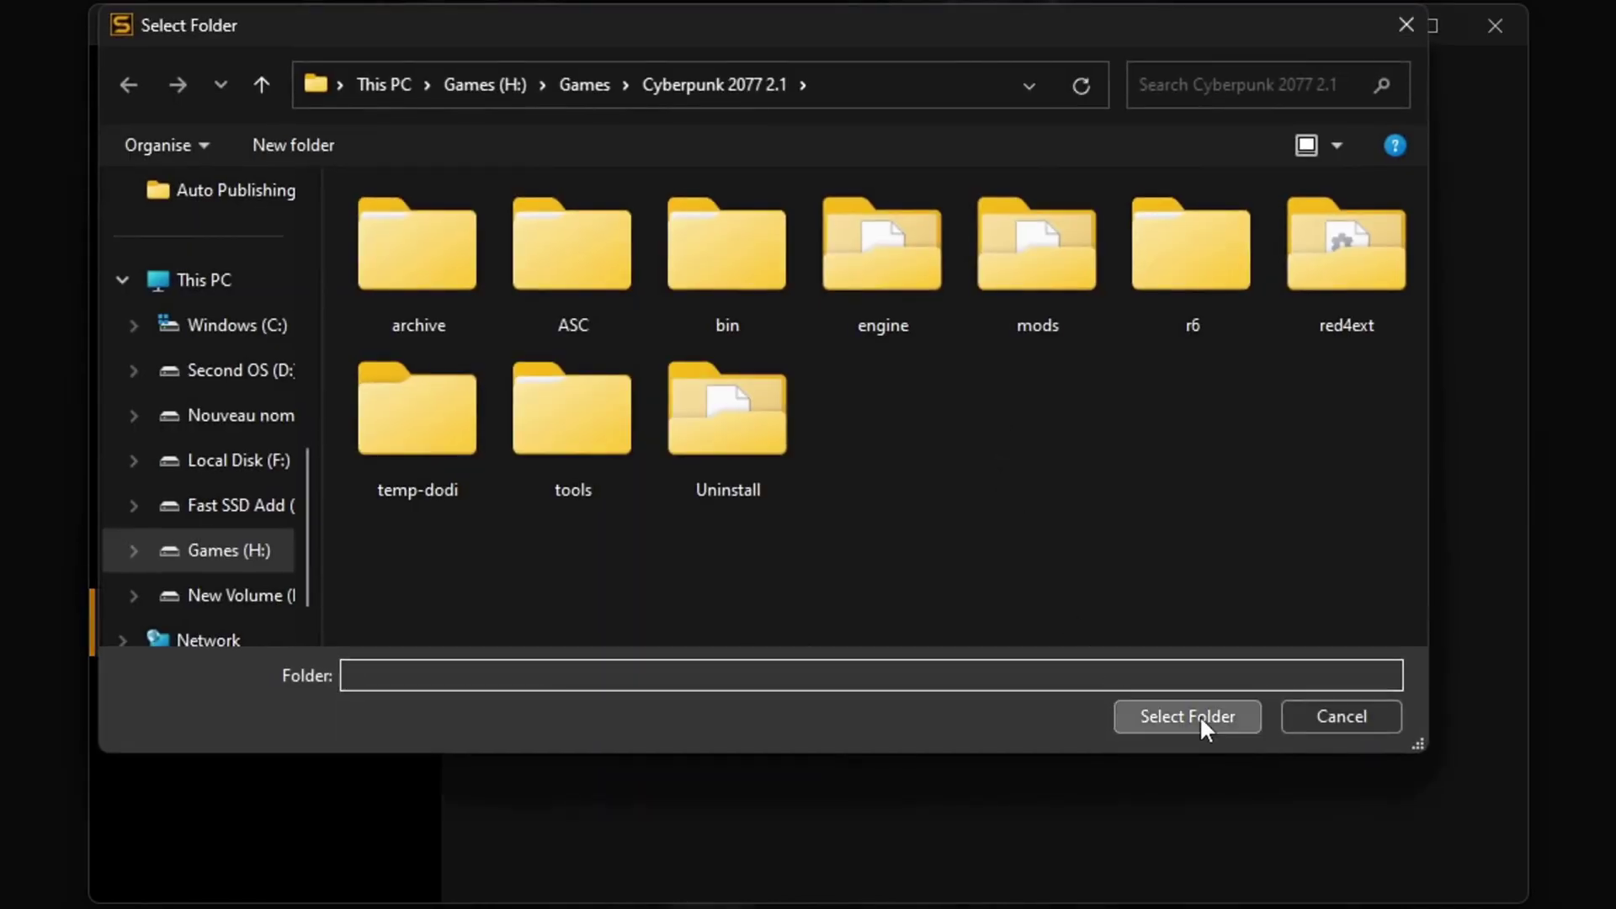
{"action": "left_click", "coordinate": [1198, 714]}
{"action": "left_click", "coordinate": [968, 603]}
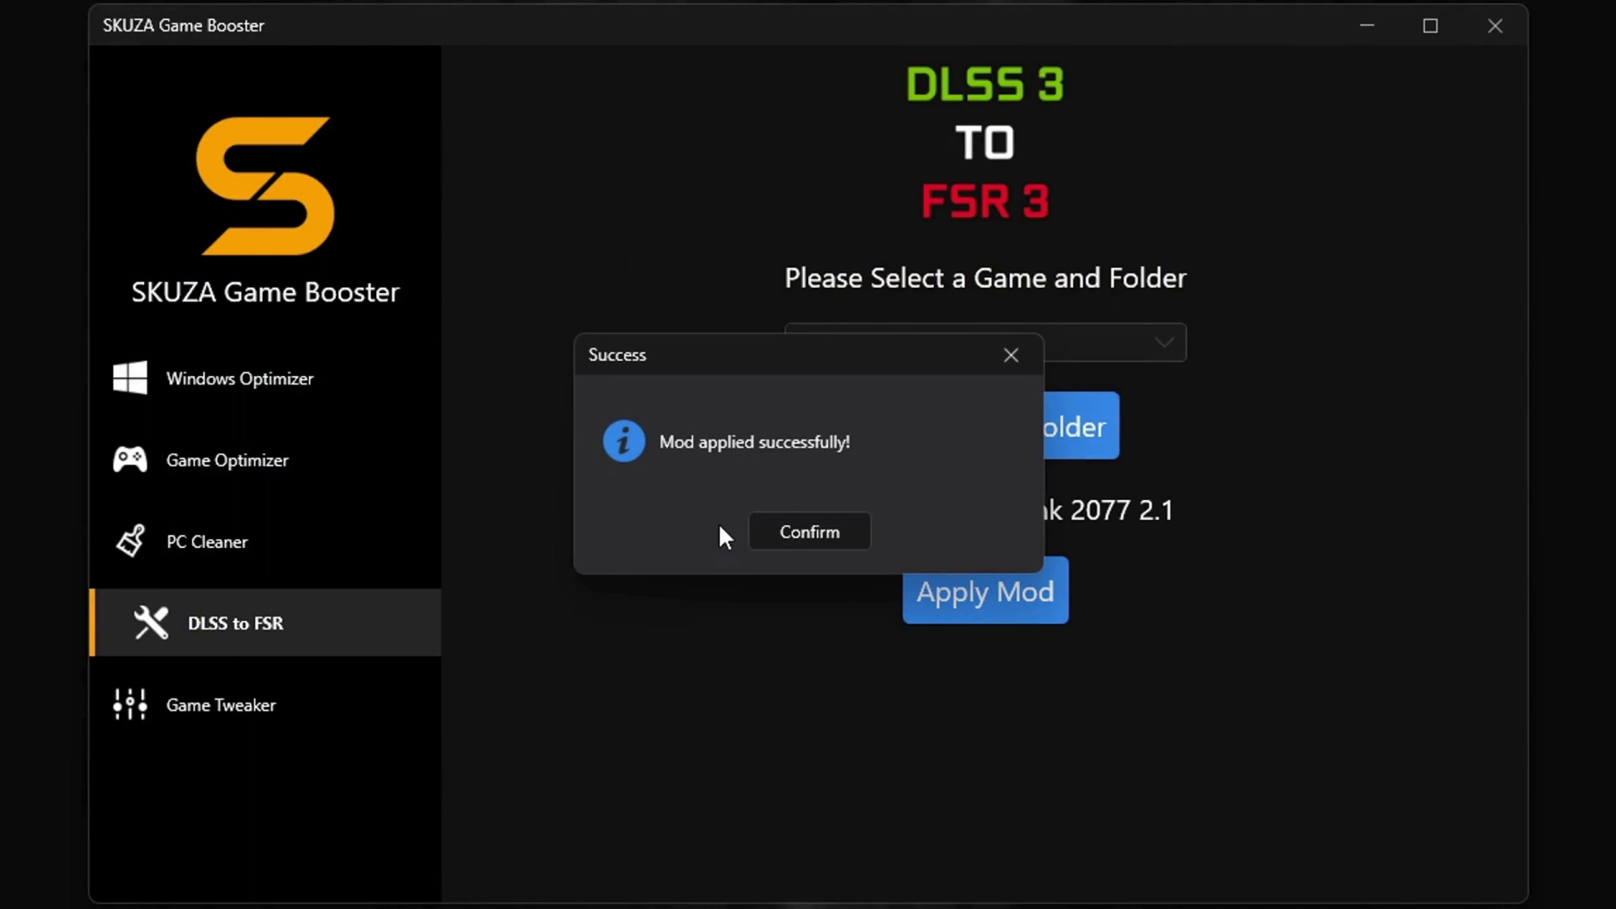
{"action": "left_click", "coordinate": [798, 540]}
{"action": "left_click", "coordinate": [227, 701]}
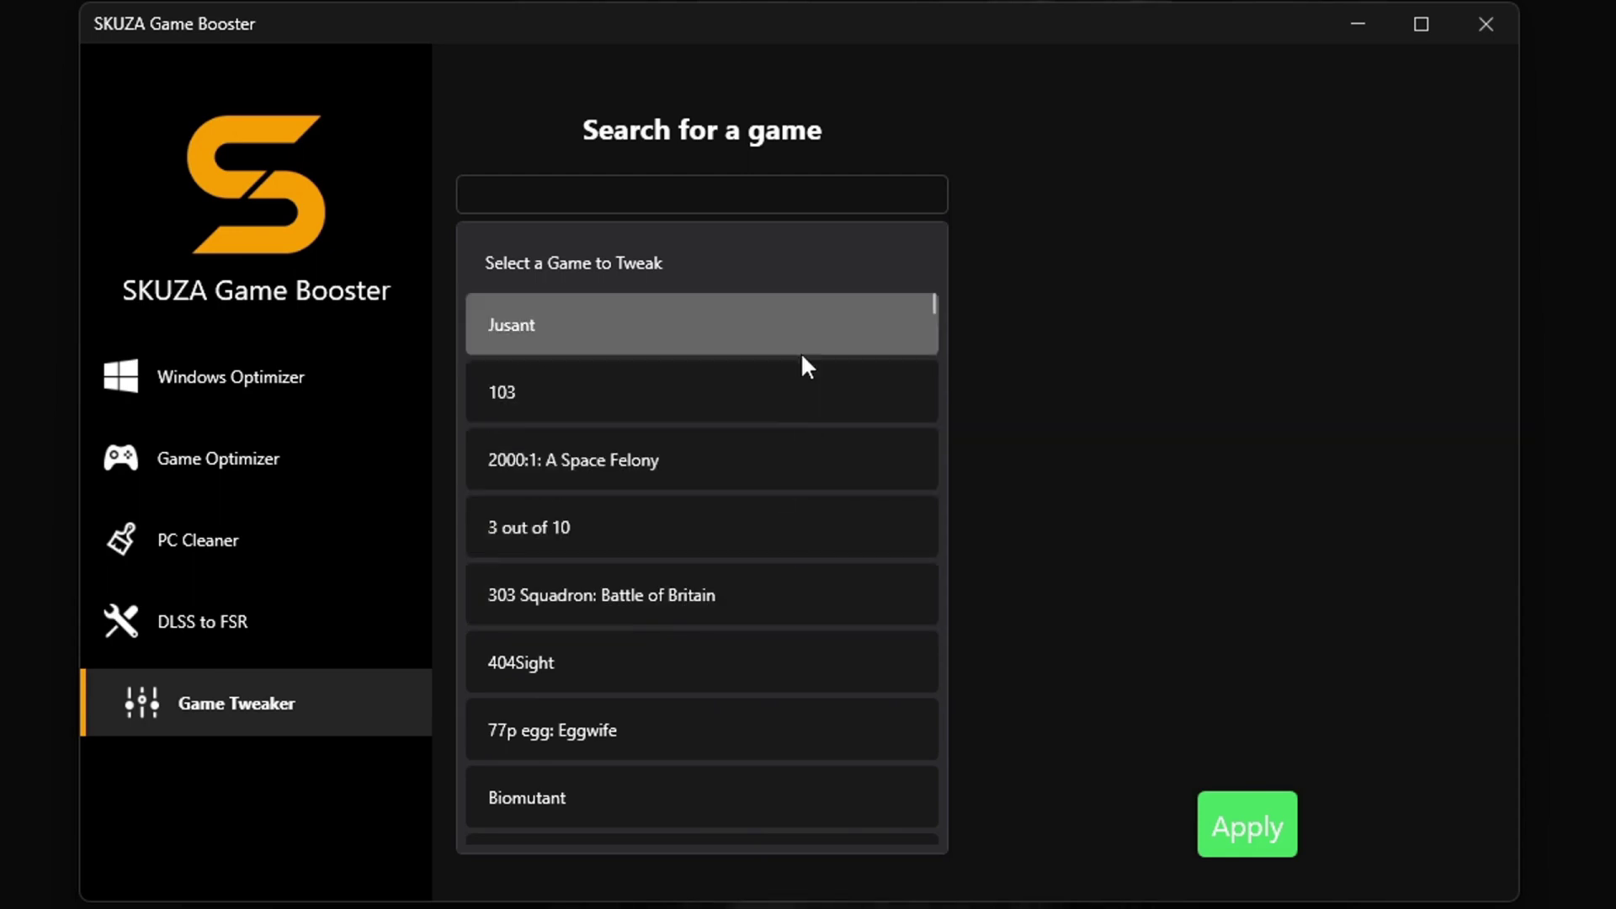
- Select Jusant and toggle its motion blur, film grain and chromatic aberration settings, leaving them off
{"action": "left_click", "coordinate": [799, 336]}
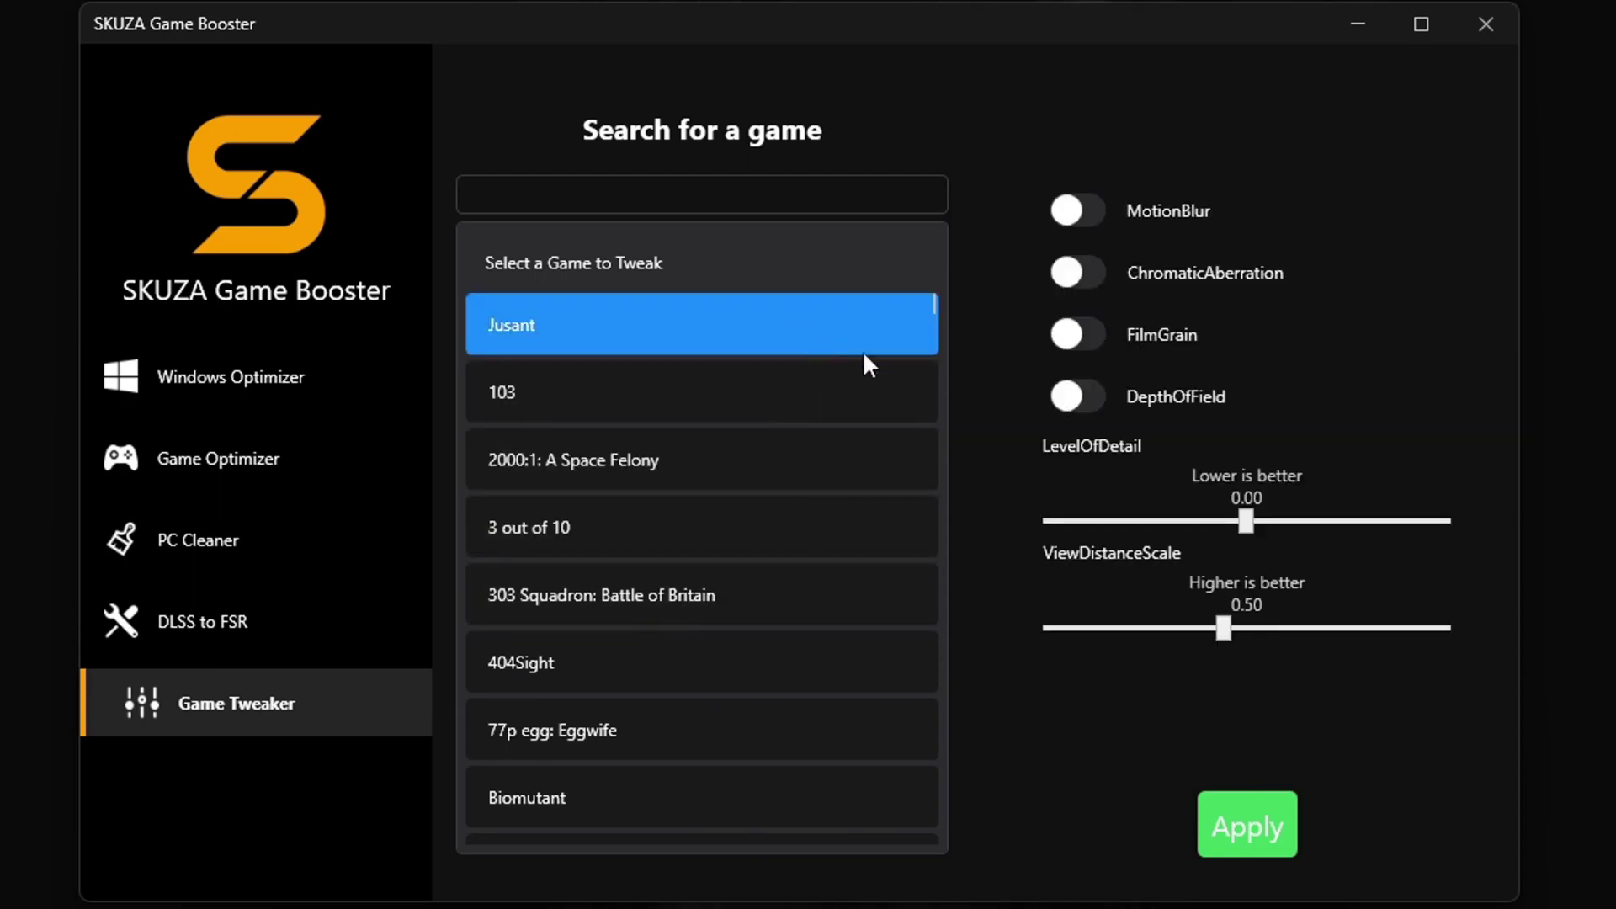
{"action": "left_click", "coordinate": [1083, 215]}
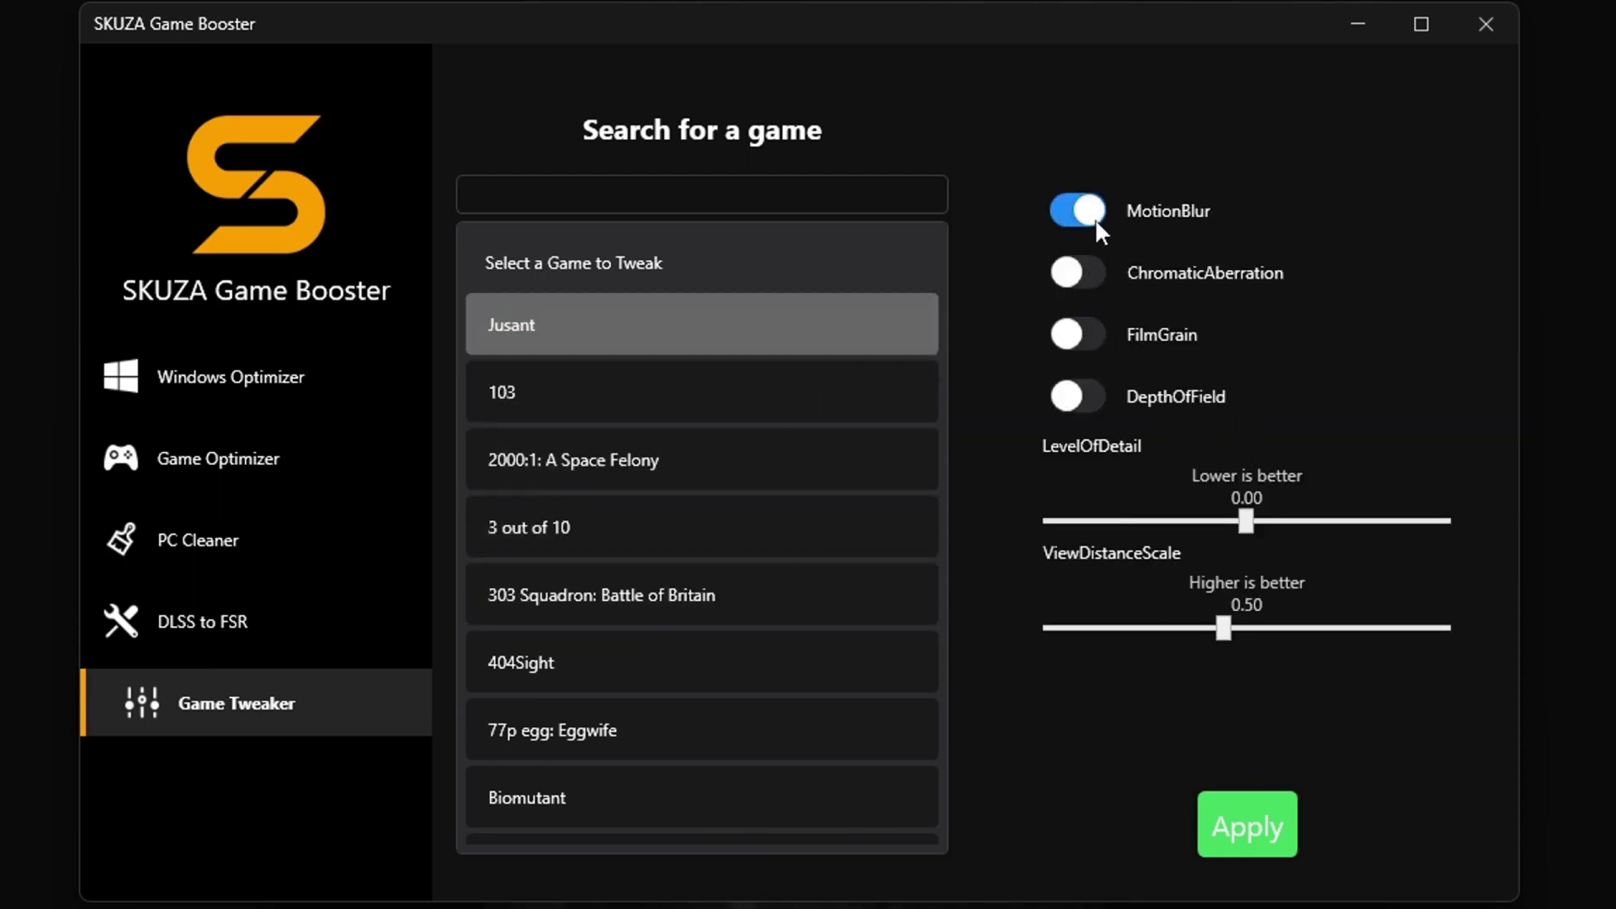
{"action": "left_click", "coordinate": [1071, 217]}
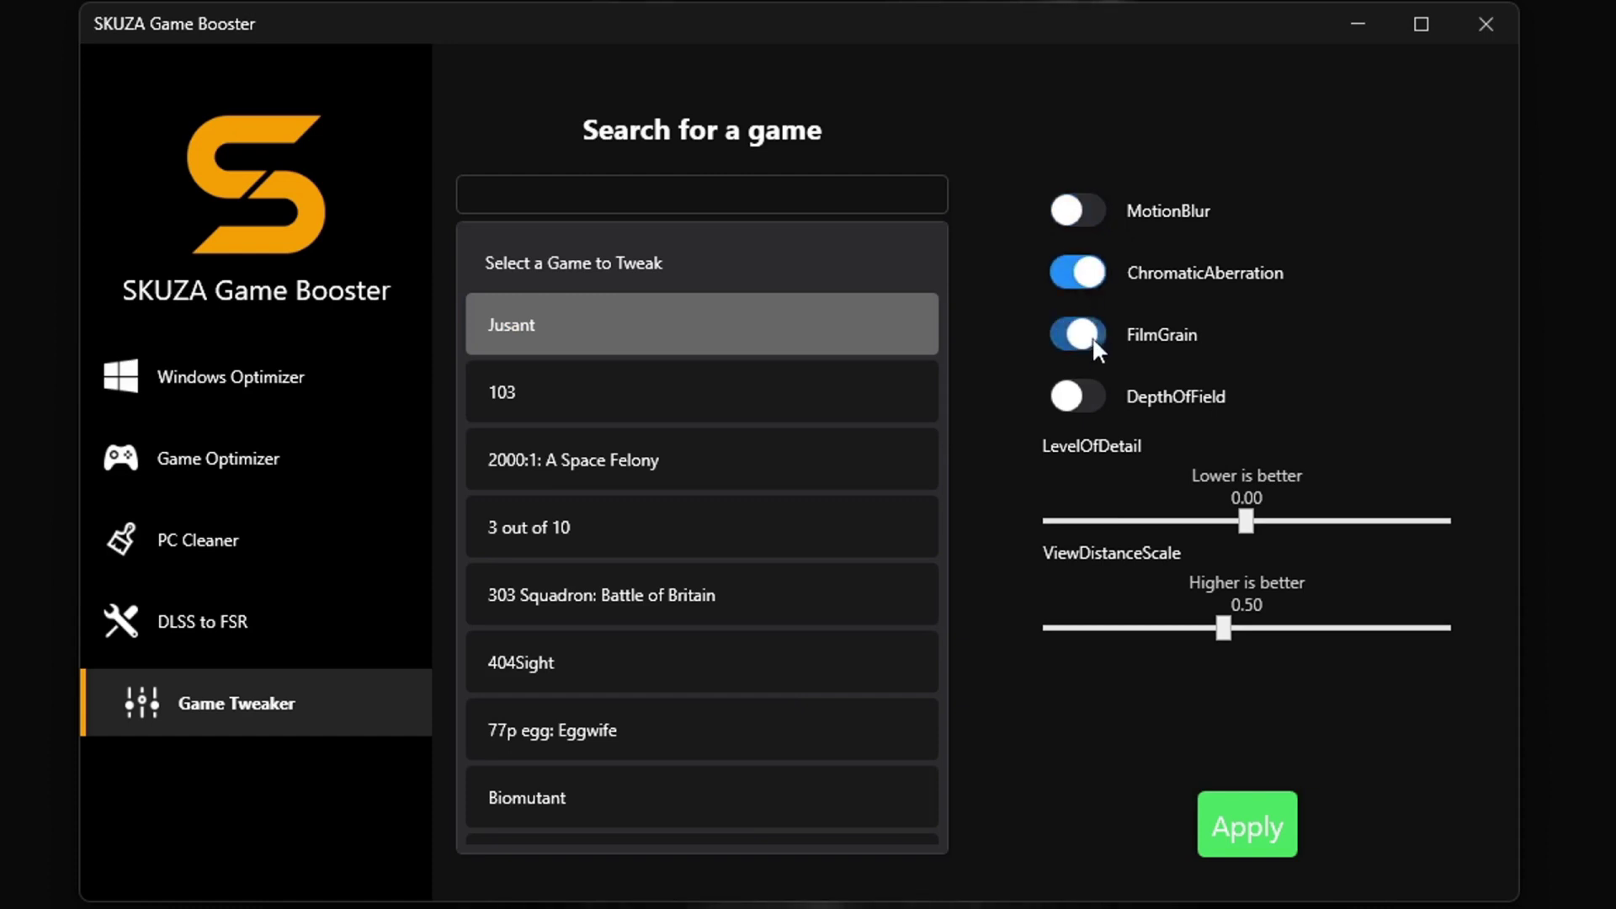
{"action": "left_click", "coordinate": [1080, 397]}
{"action": "left_click", "coordinate": [1082, 337]}
{"action": "left_click", "coordinate": [1081, 275]}
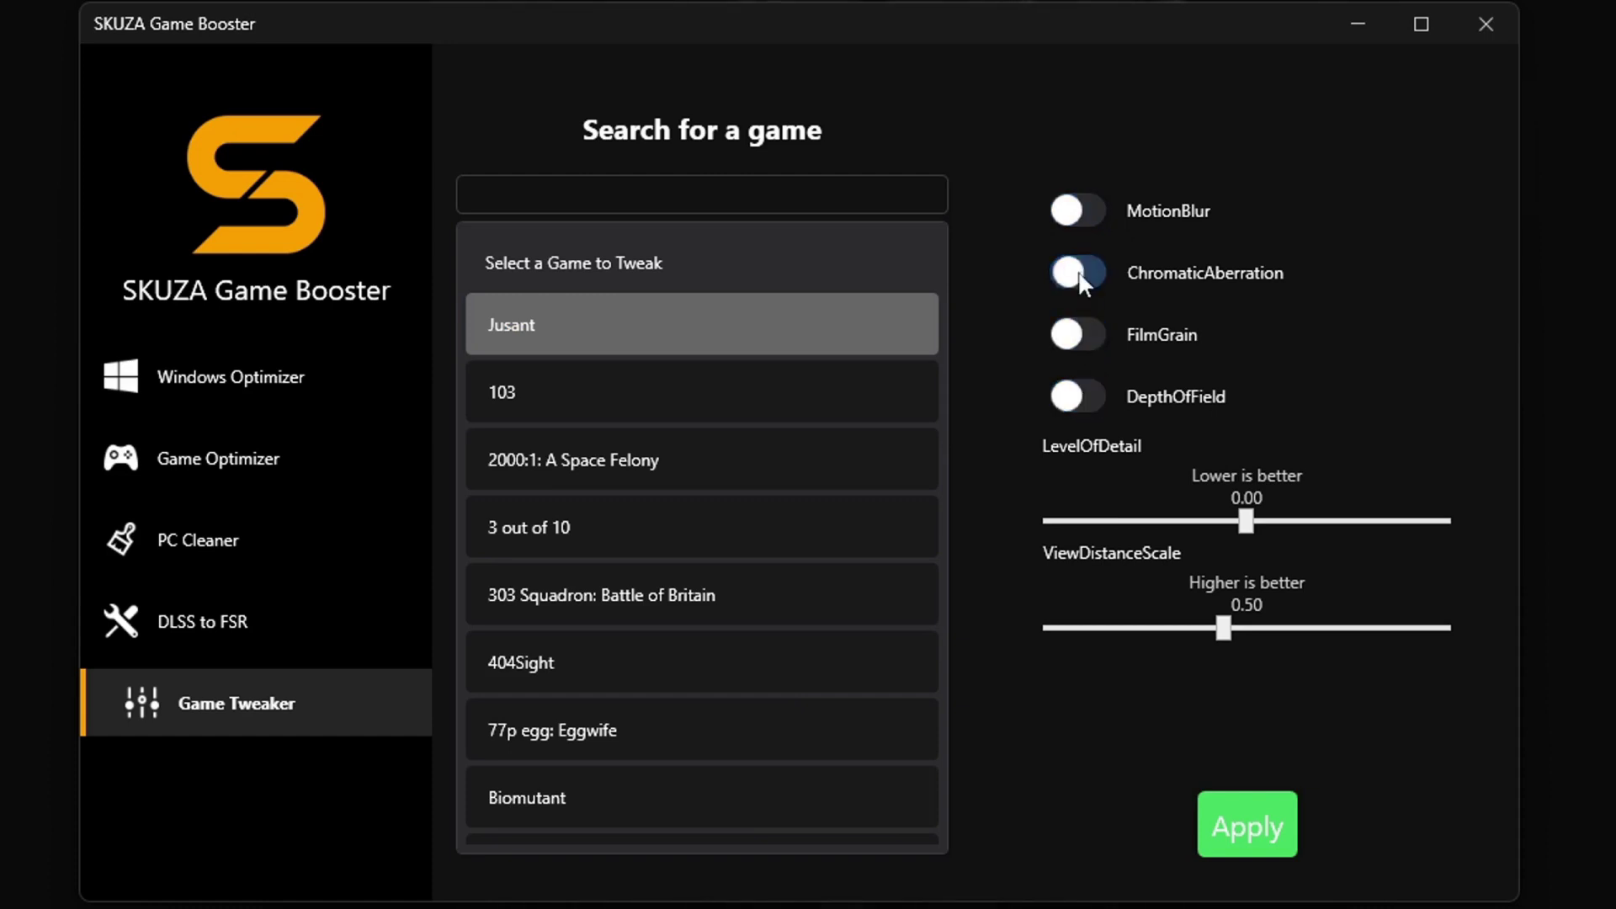